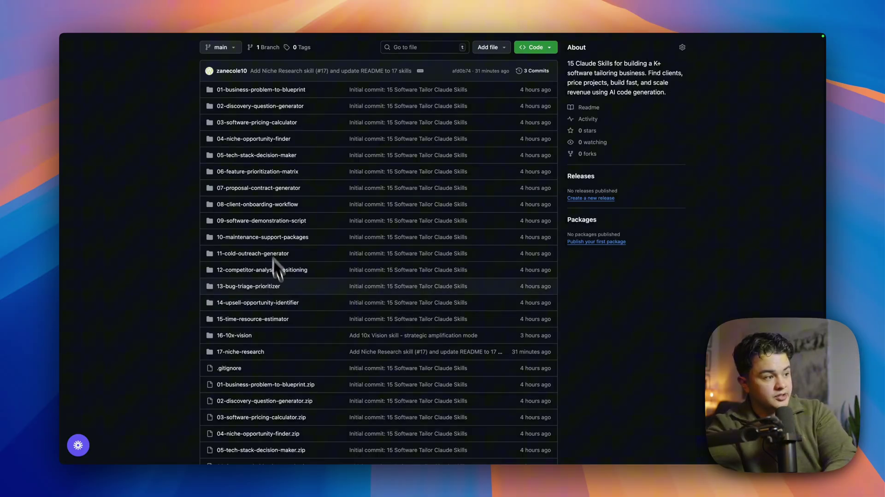
Step: Read the README skill descriptions down to 17. Niche Research, then bring up a fresh Claude chat
scroll(315, 246, down, 2)
scroll(317, 245, down, 7)
scroll(317, 245, down, 5)
scroll(317, 245, down, 1)
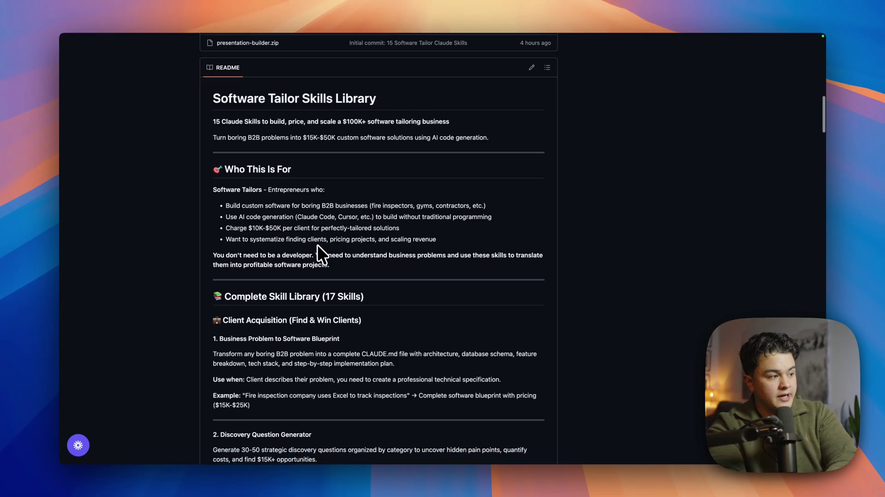
scroll(346, 241, down, 1)
scroll(348, 242, down, 1)
scroll(348, 243, down, 3)
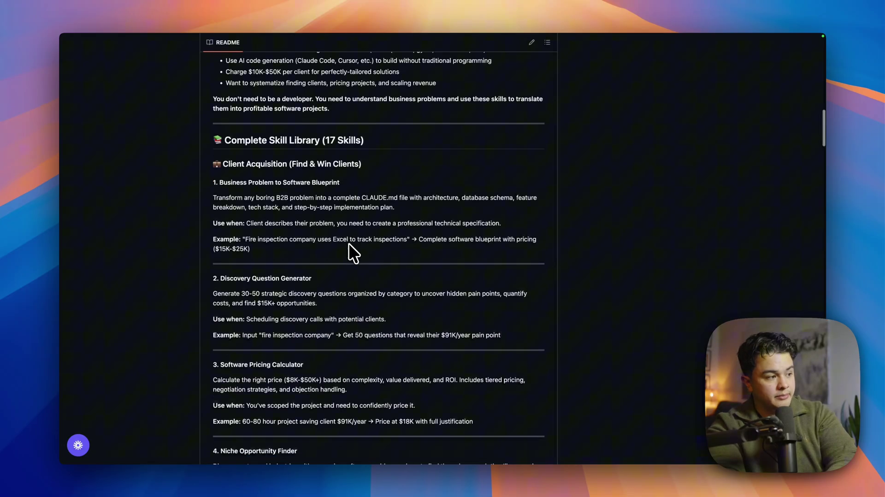
scroll(338, 237, down, 5)
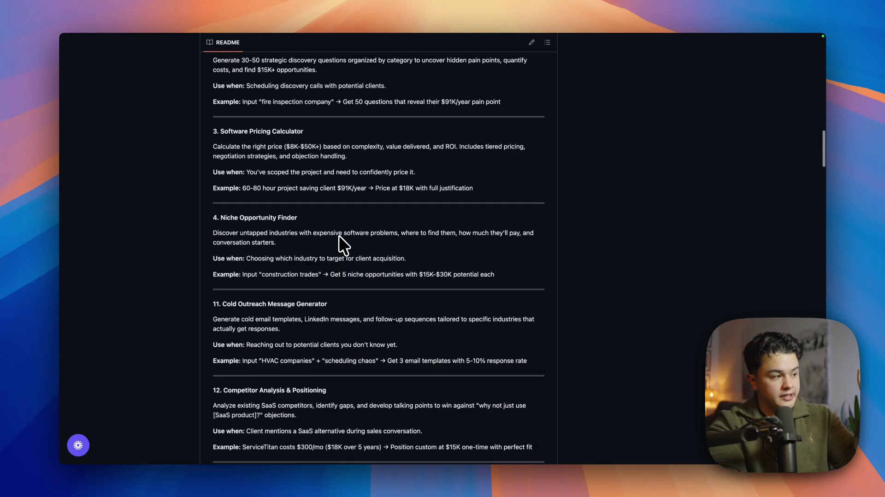
scroll(338, 235, down, 3)
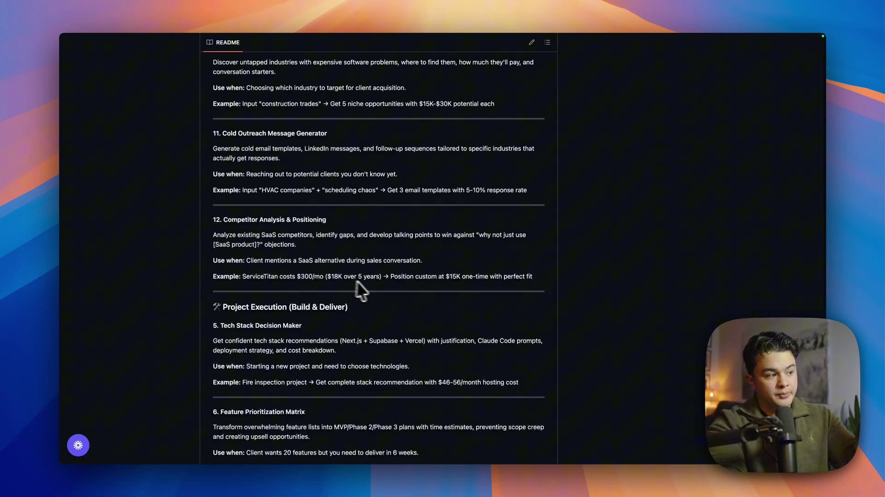
scroll(364, 287, down, 1)
scroll(370, 283, down, 2)
scroll(370, 282, up, 4)
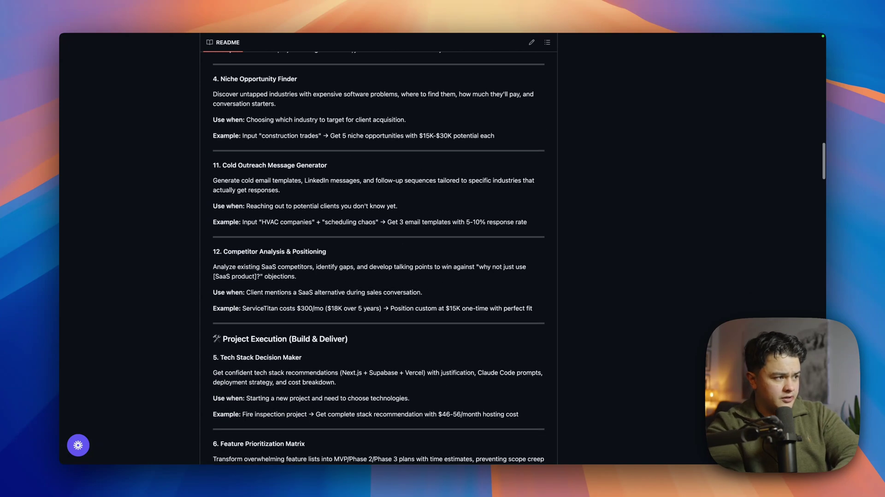
scroll(370, 283, up, 1)
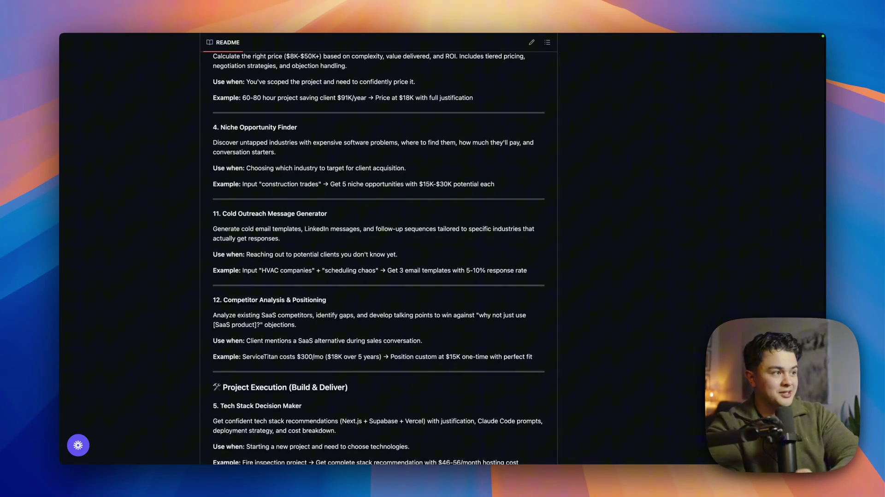
scroll(379, 258, up, 2)
scroll(378, 258, up, 1)
scroll(378, 258, up, 1)
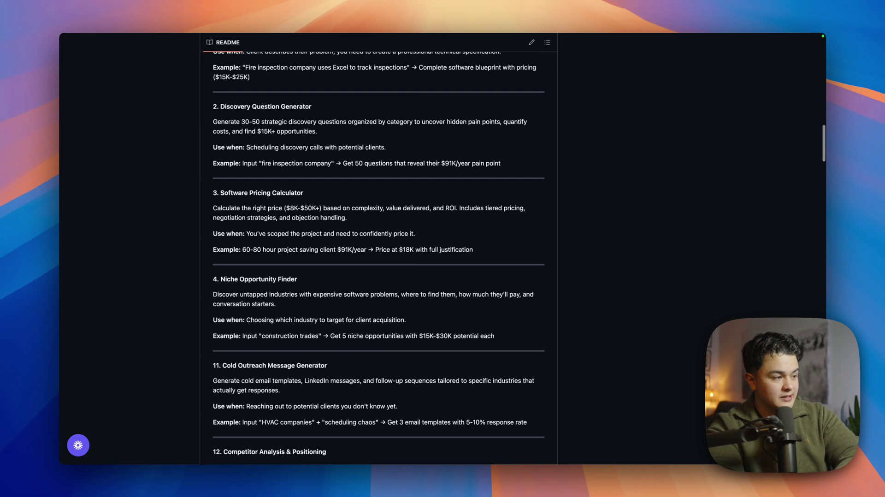
scroll(335, 277, down, 7)
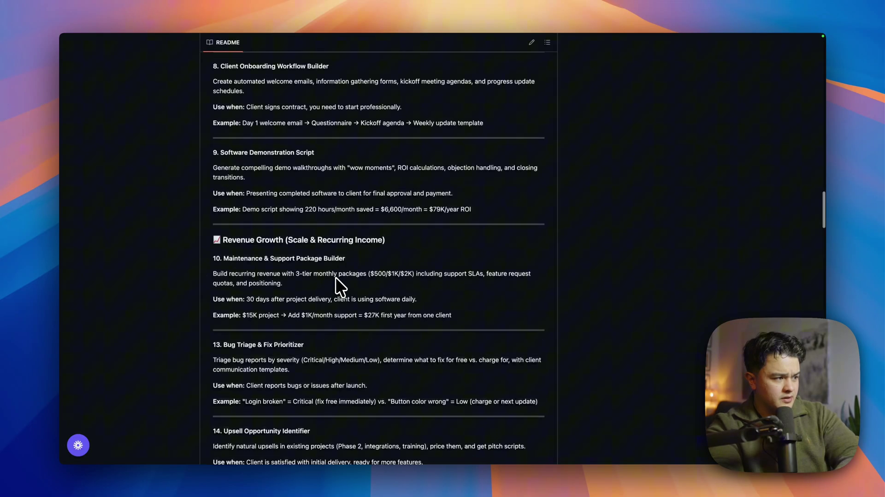
scroll(335, 277, down, 9)
scroll(336, 276, up, 1)
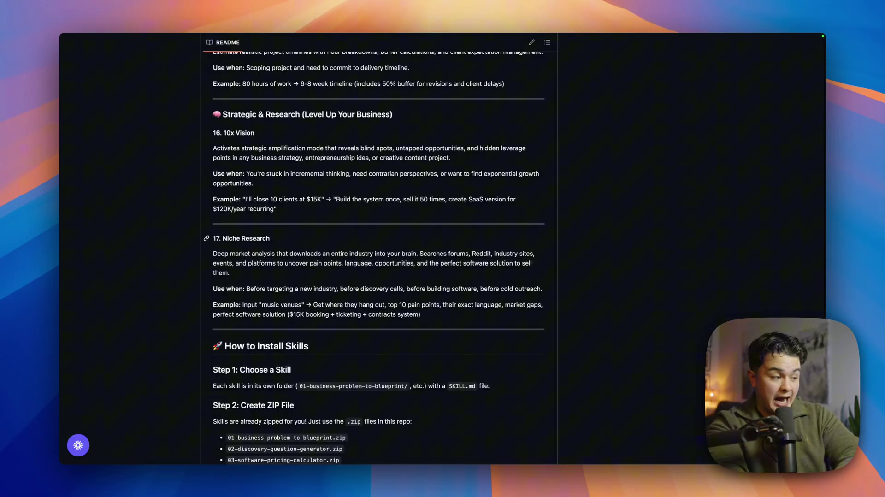
key(super+Tab)
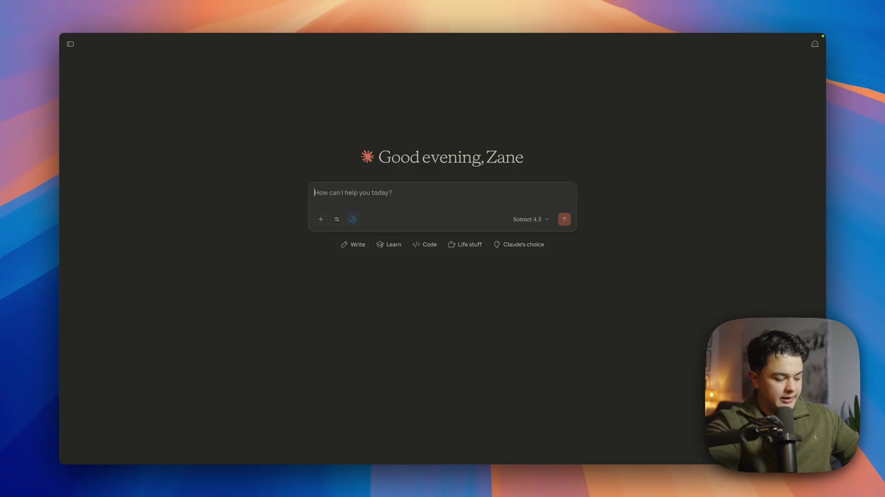
Step: Ask Claude to use the niche research skill on chiropractors
text(lets u)
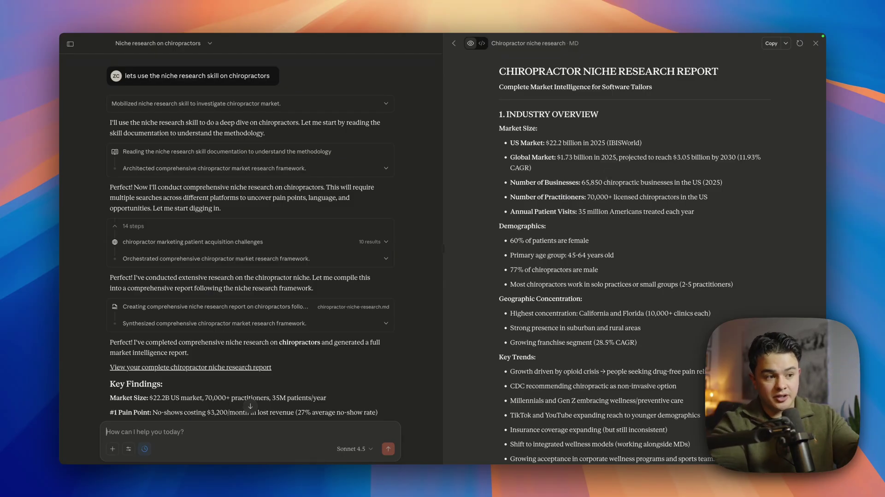
scroll(630, 253, down, 7)
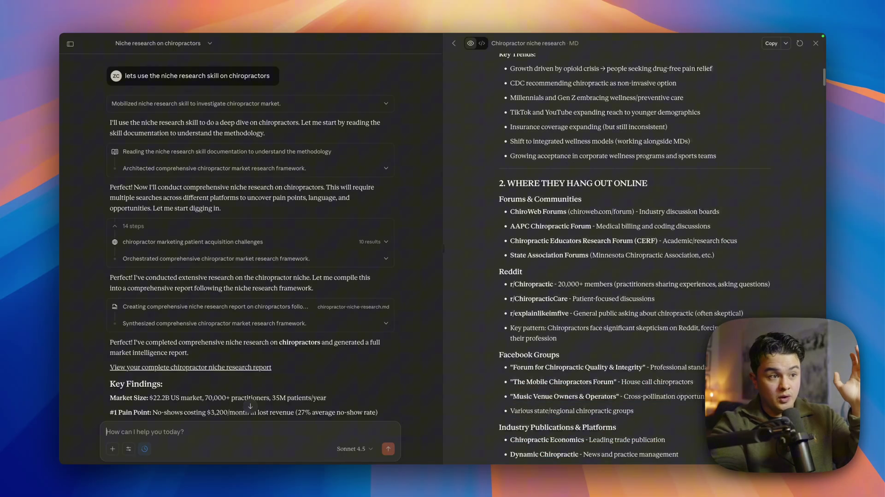
scroll(607, 172, down, 3)
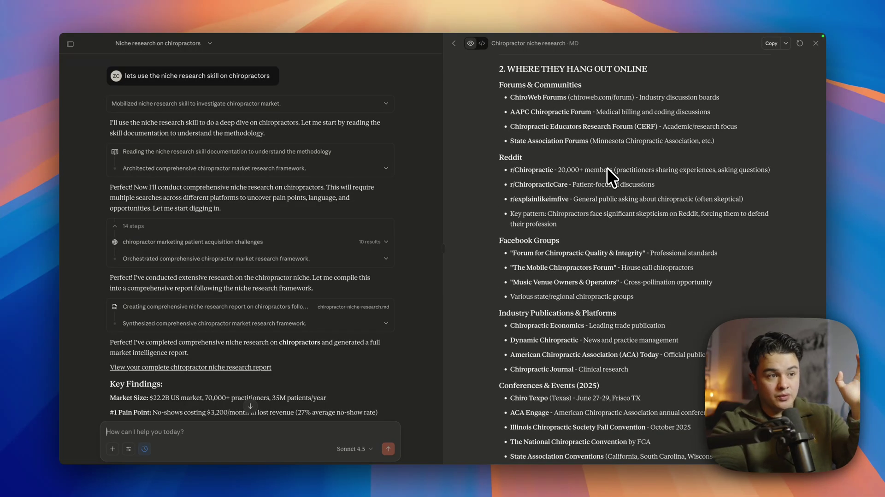
scroll(607, 171, down, 4)
scroll(608, 172, down, 2)
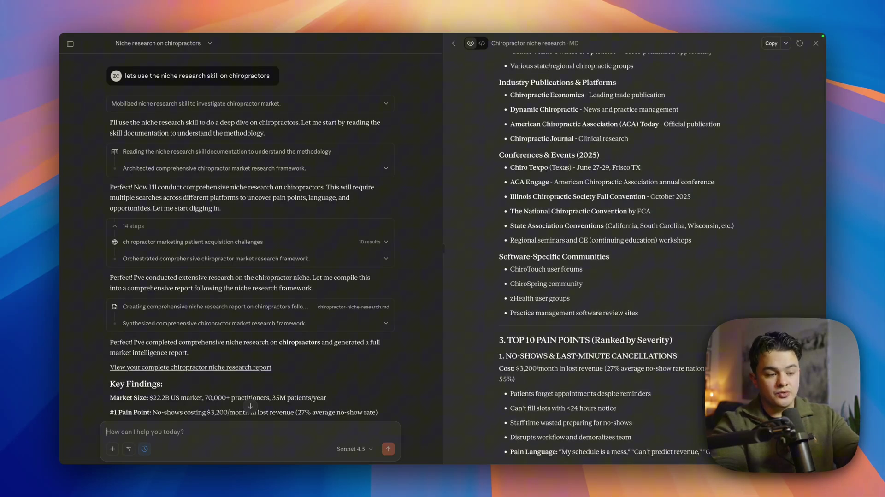
scroll(631, 254, down, 2)
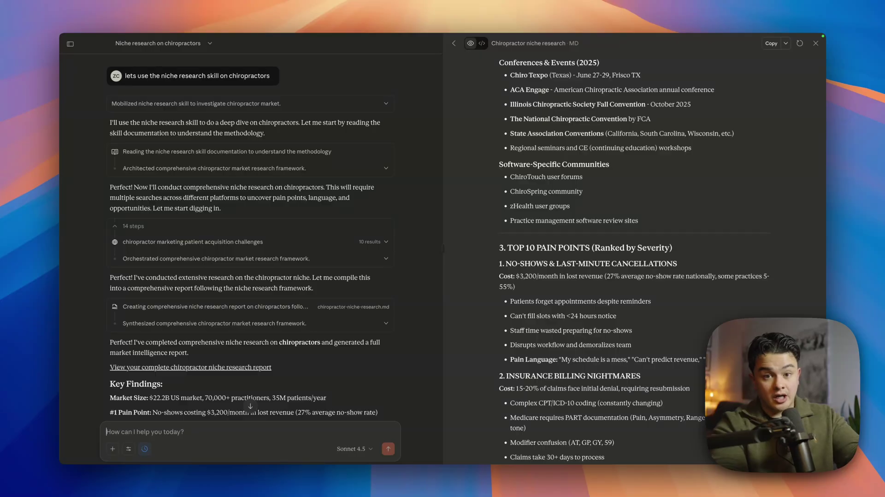
scroll(608, 166, up, 3)
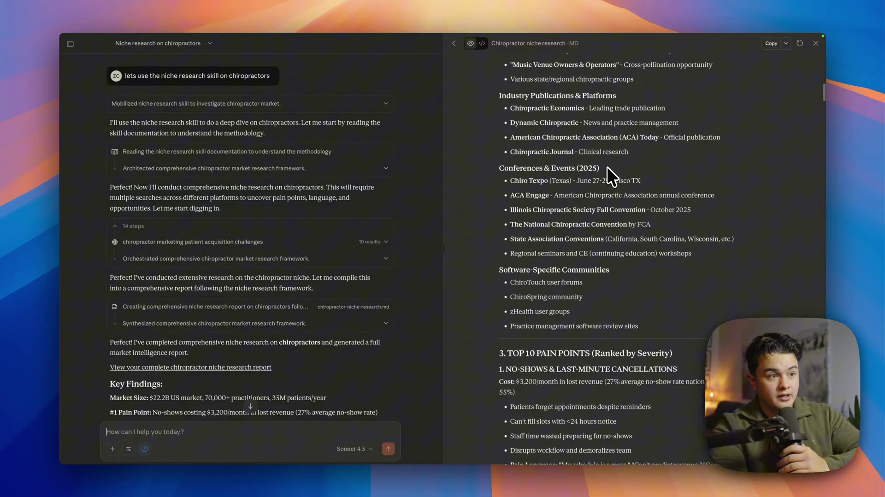
scroll(608, 166, up, 1)
scroll(606, 166, down, 5)
scroll(607, 166, up, 1)
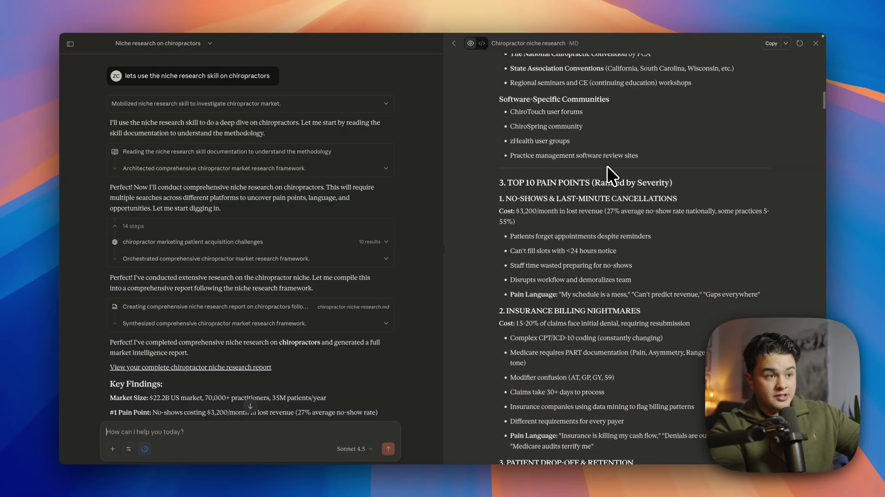
scroll(607, 166, down, 2)
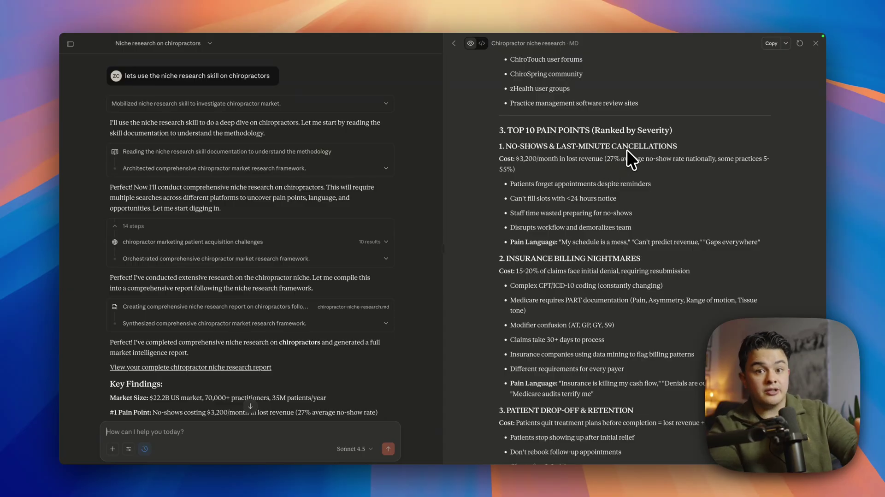
scroll(625, 147, down, 8)
scroll(625, 146, down, 10)
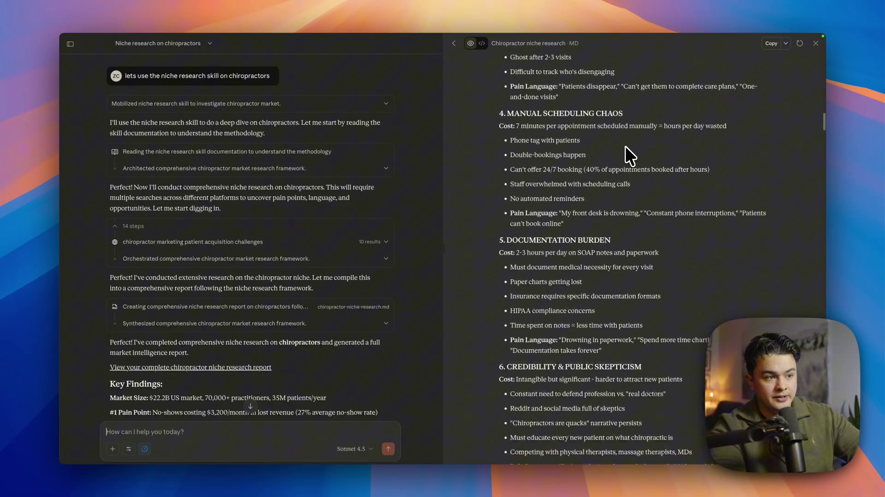
scroll(624, 147, down, 12)
scroll(625, 146, down, 8)
scroll(625, 146, down, 11)
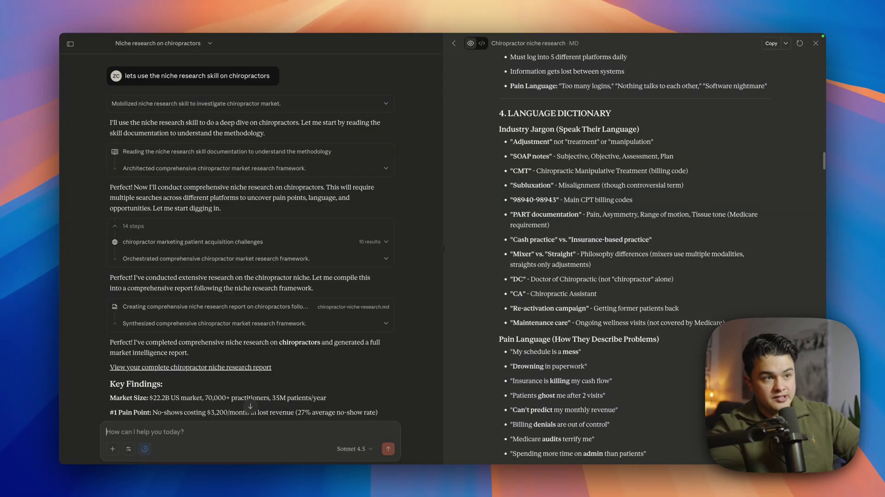
scroll(629, 156, down, 2)
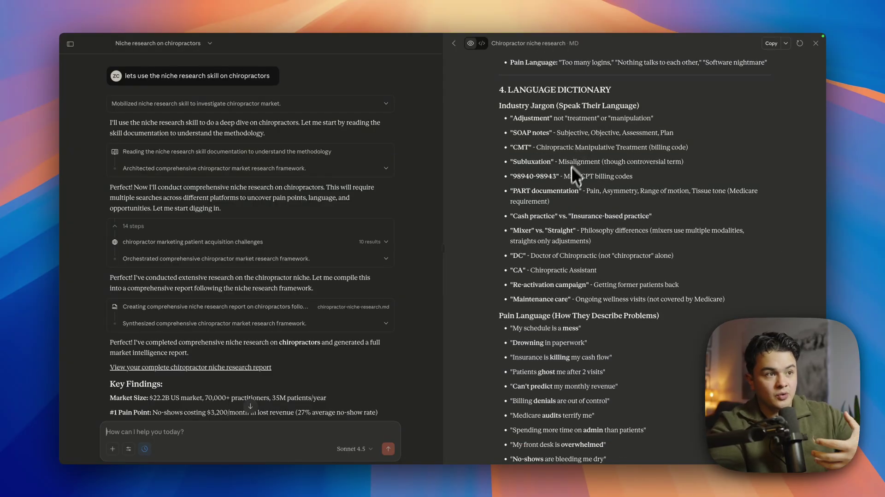
scroll(565, 184, down, 5)
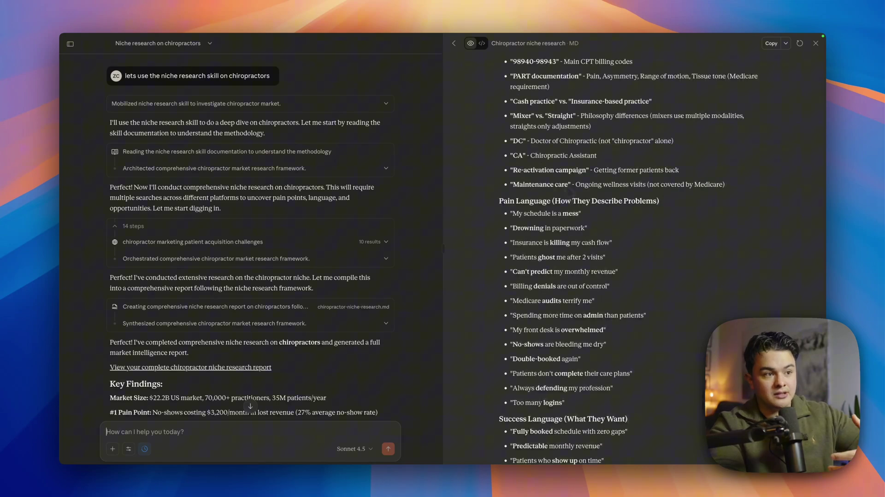
scroll(566, 184, down, 7)
scroll(565, 184, down, 15)
scroll(564, 184, down, 6)
scroll(565, 185, up, 2)
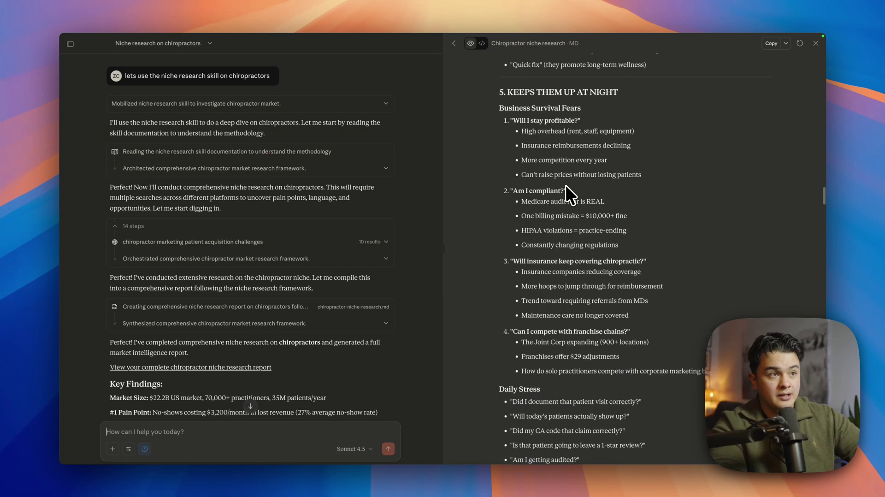
scroll(607, 89, down, 7)
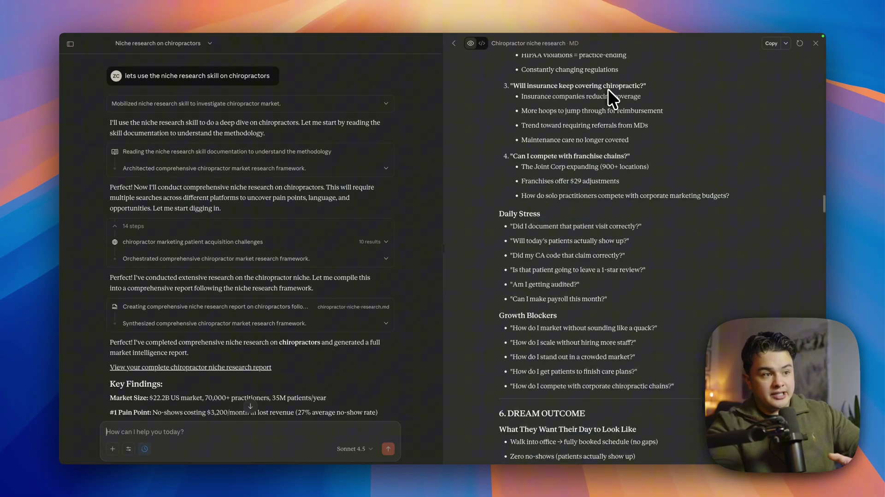
scroll(608, 88, down, 12)
scroll(608, 89, down, 2)
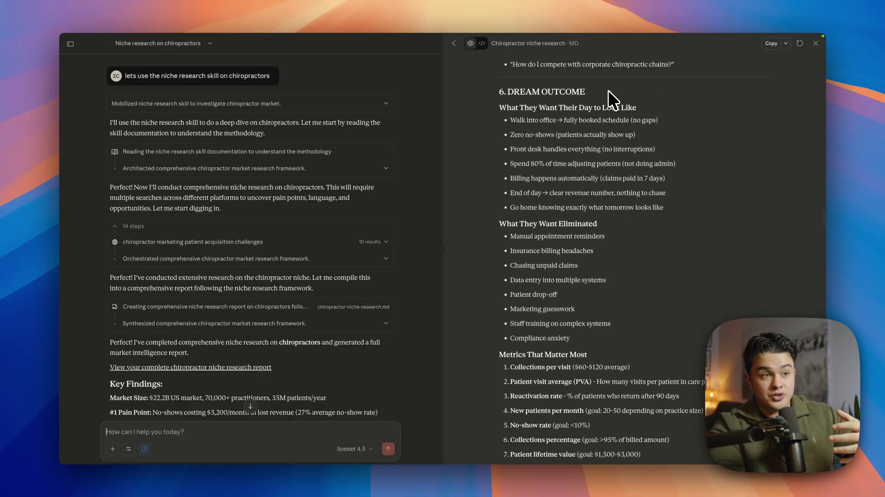
scroll(608, 90, down, 20)
scroll(608, 91, down, 2)
scroll(608, 91, down, 2)
scroll(608, 91, down, 10)
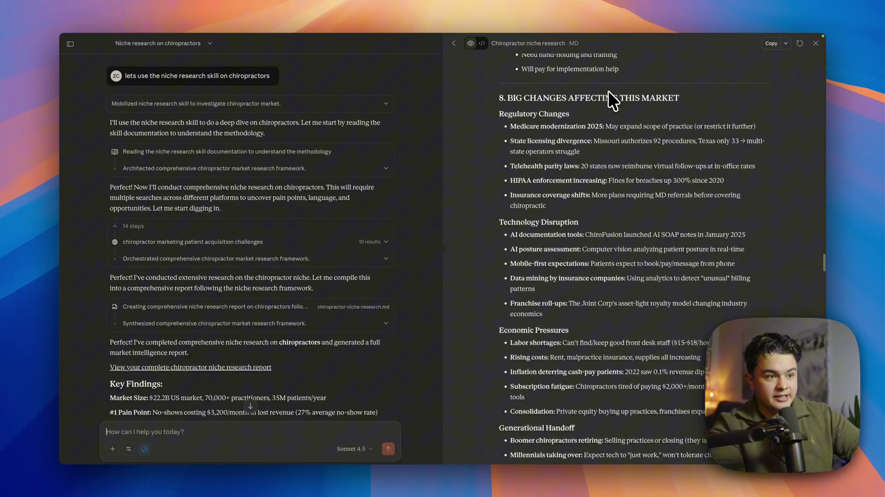
scroll(608, 91, down, 2)
scroll(606, 96, down, 8)
scroll(604, 102, down, 8)
scroll(604, 103, down, 3)
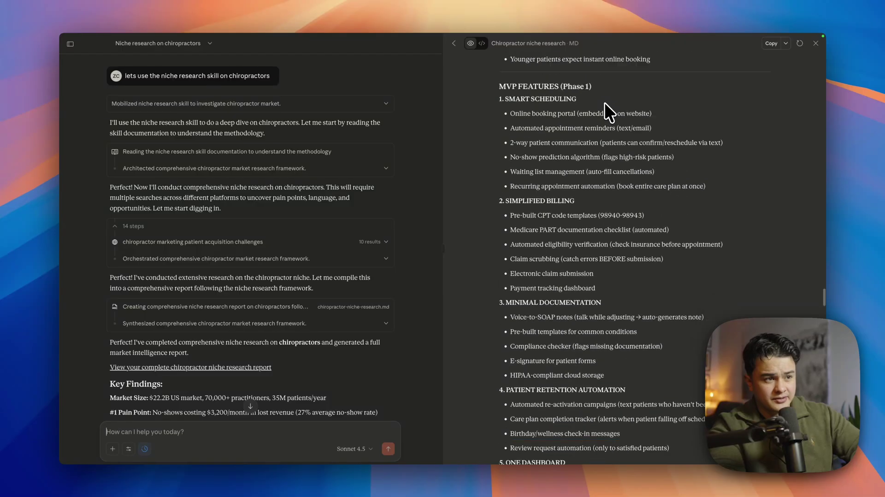
scroll(604, 102, up, 7)
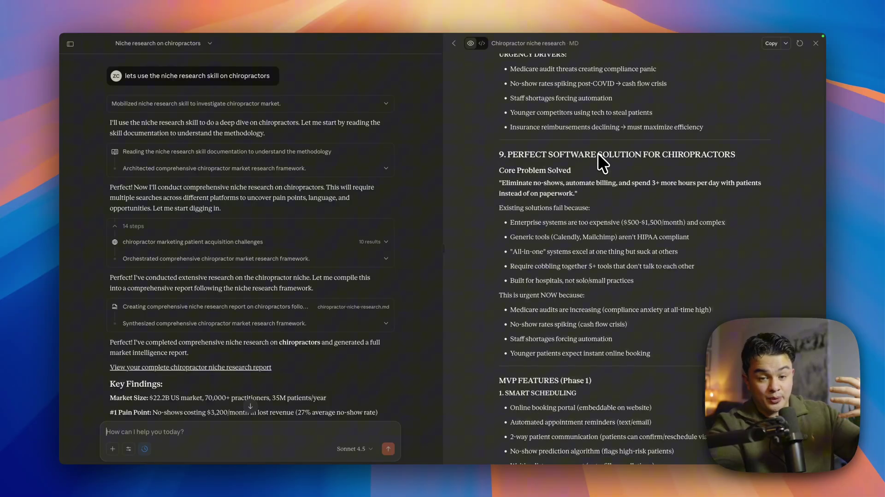
scroll(597, 155, down, 5)
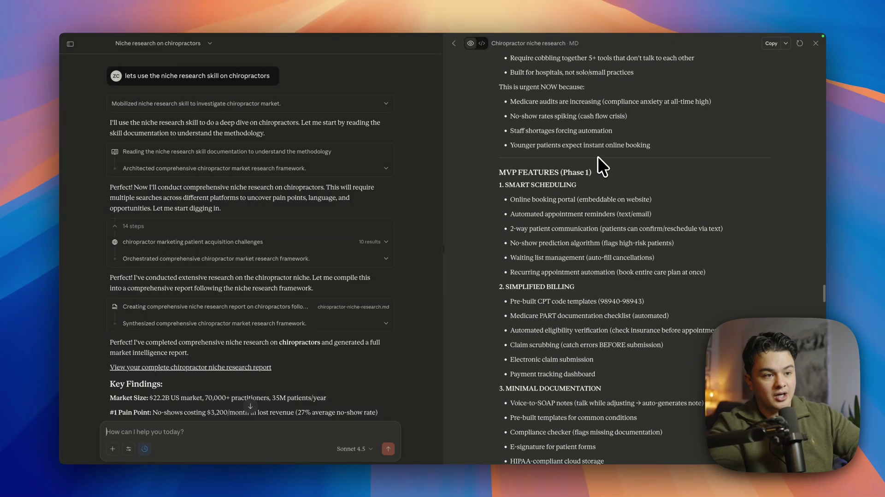
scroll(597, 157, down, 2)
scroll(598, 157, down, 7)
scroll(597, 156, down, 1)
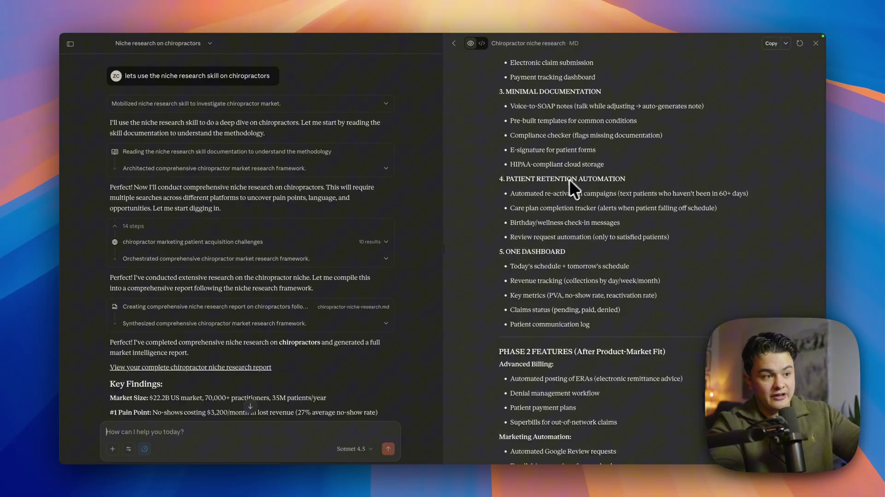
scroll(569, 179, down, 7)
scroll(561, 195, down, 3)
scroll(560, 196, down, 5)
scroll(561, 196, down, 10)
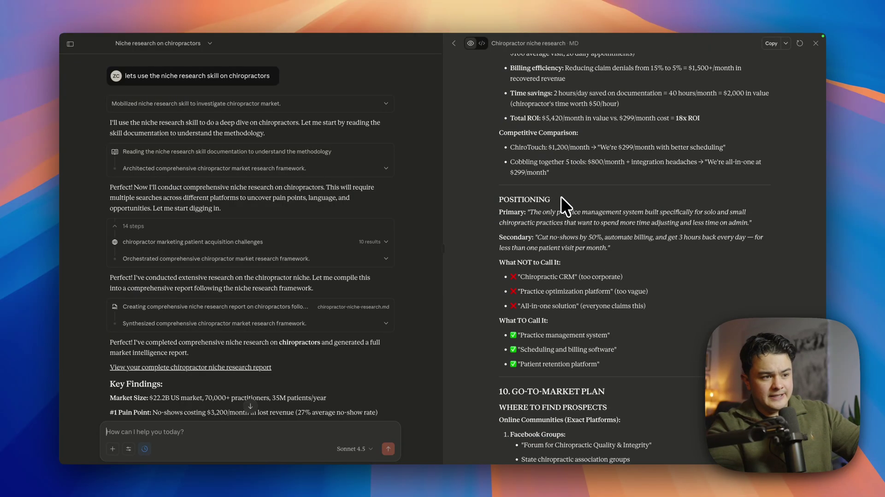
scroll(560, 196, down, 5)
scroll(561, 196, down, 5)
scroll(561, 196, down, 2)
scroll(561, 196, down, 5)
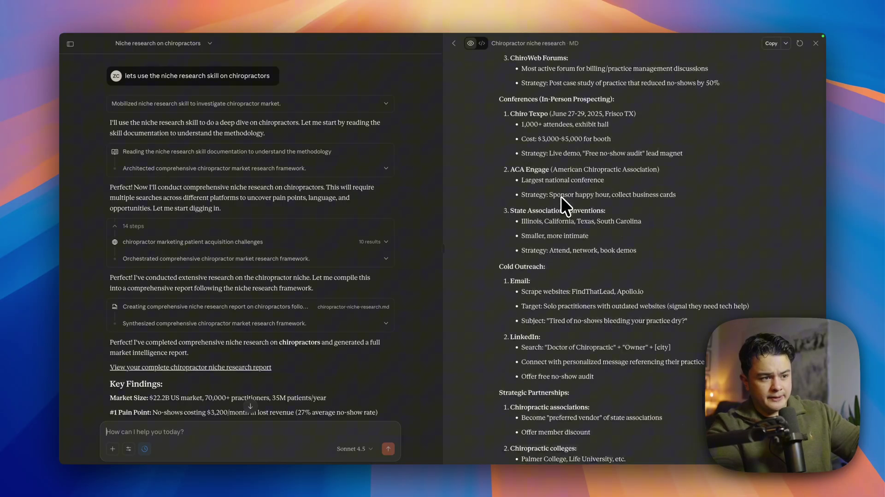
scroll(561, 196, down, 5)
scroll(561, 197, down, 1)
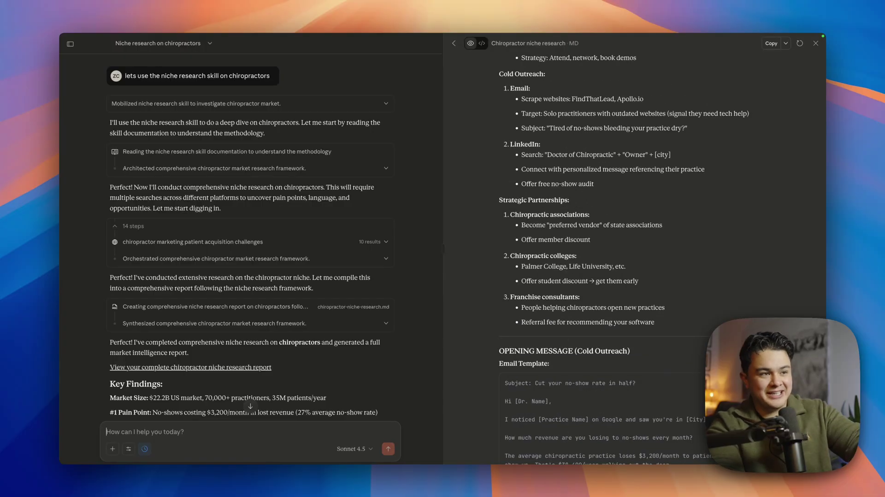
scroll(561, 196, up, 2)
scroll(561, 196, down, 5)
scroll(561, 196, down, 4)
scroll(561, 196, down, 1)
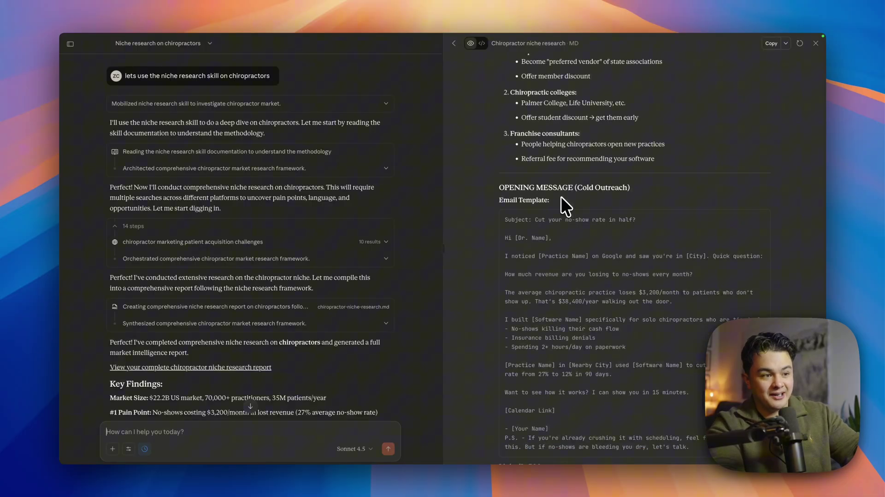
scroll(561, 196, down, 3)
scroll(561, 197, down, 1)
scroll(561, 197, down, 5)
scroll(561, 197, down, 5)
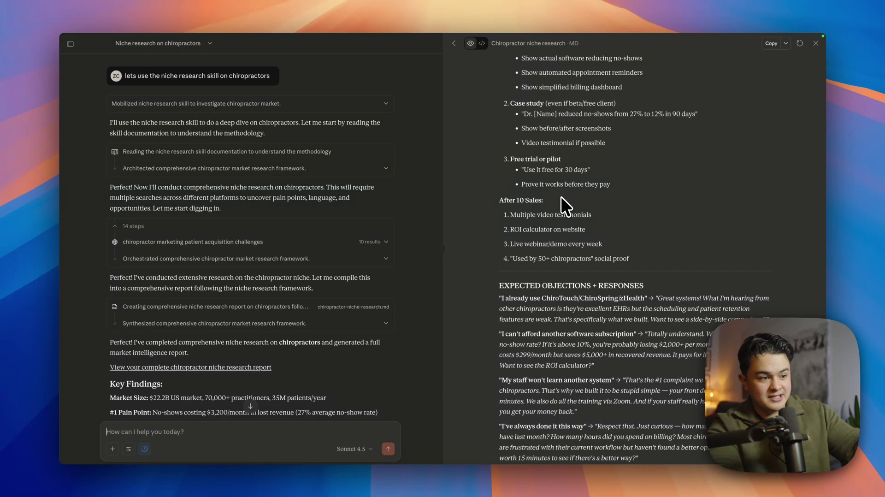
scroll(560, 197, down, 1)
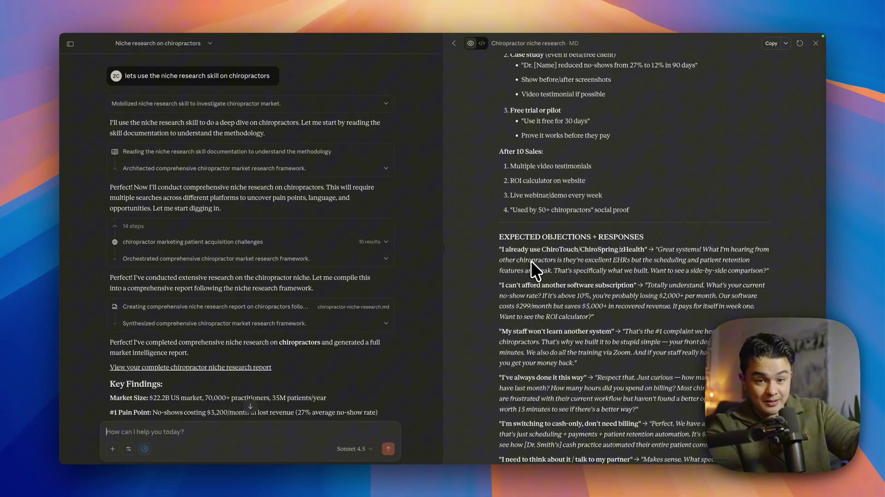
scroll(531, 255, down, 6)
scroll(531, 254, down, 5)
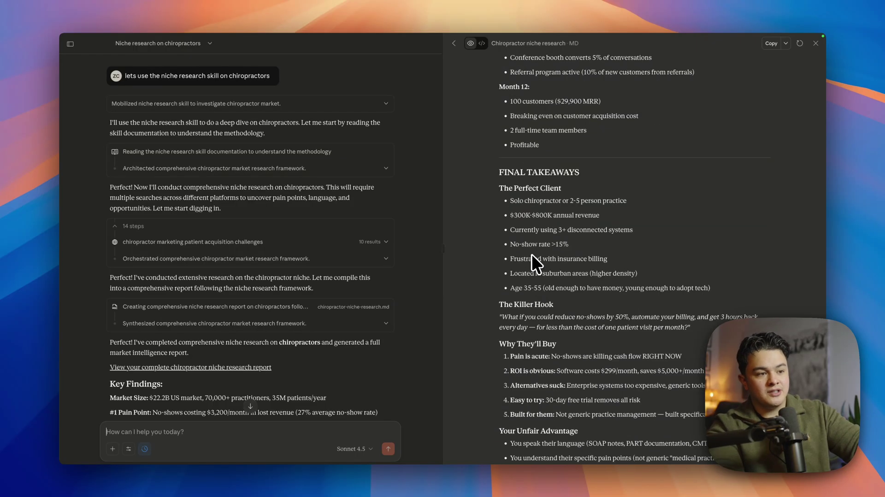
scroll(531, 254, down, 2)
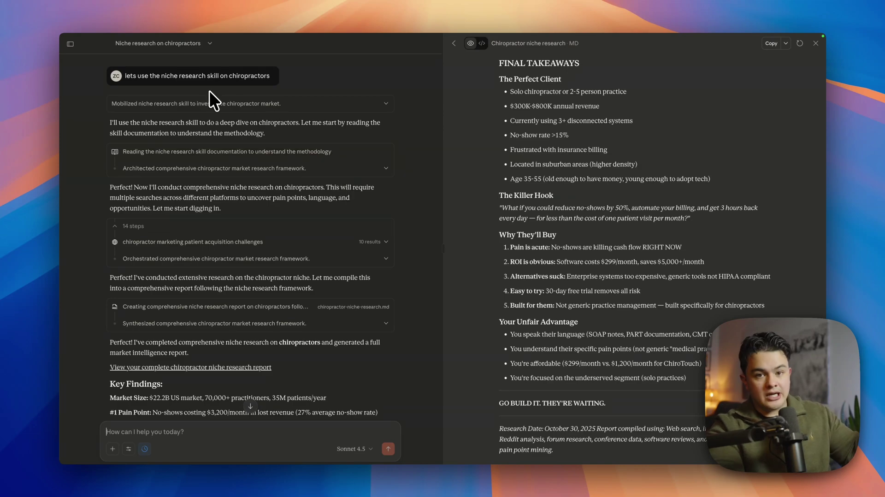
mouse_move(194, 75)
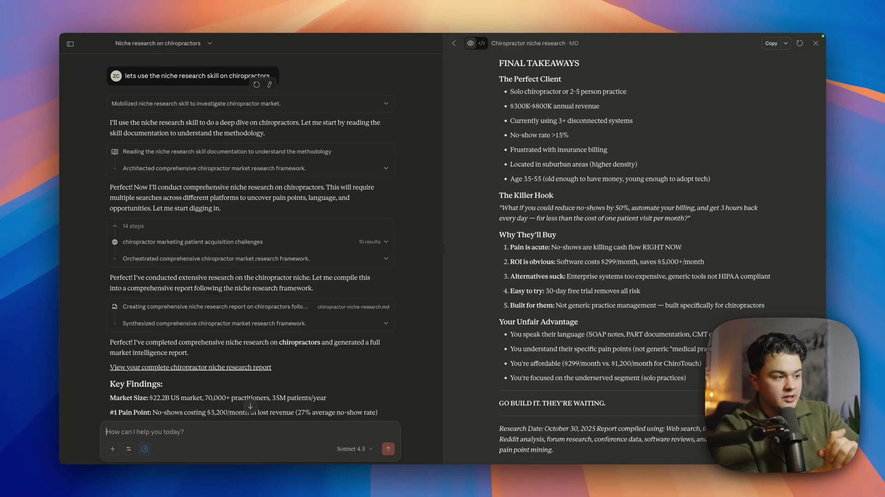
scroll(209, 159, down, 5)
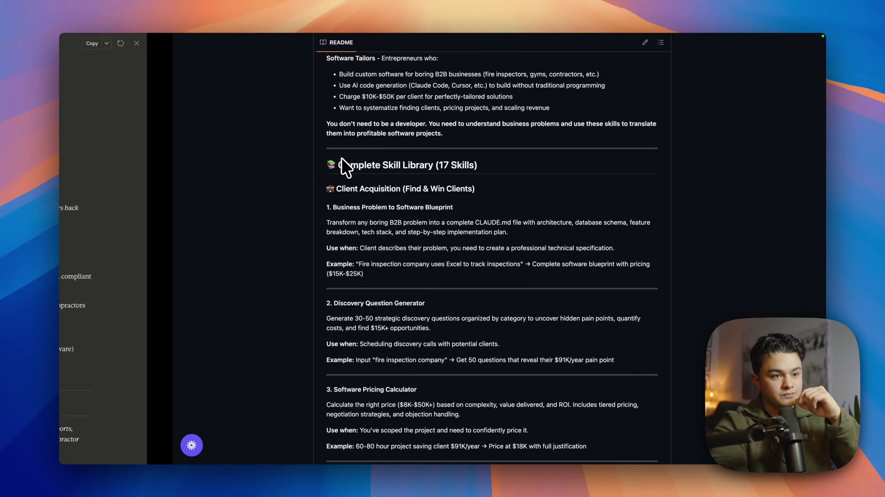
Step: Browse the Complete Skill Library's client acquisition skills in the GitHub README
scroll(439, 172, down, 5)
scroll(439, 171, down, 5)
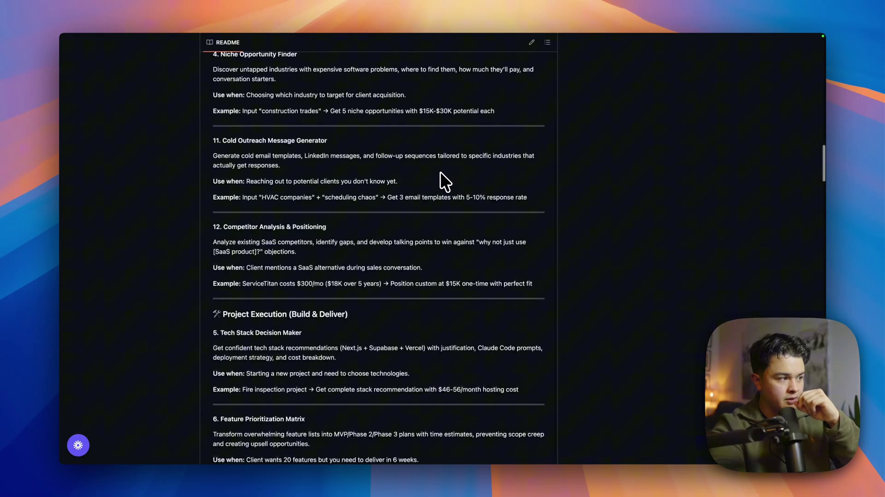
scroll(441, 172, up, 3)
scroll(440, 173, up, 2)
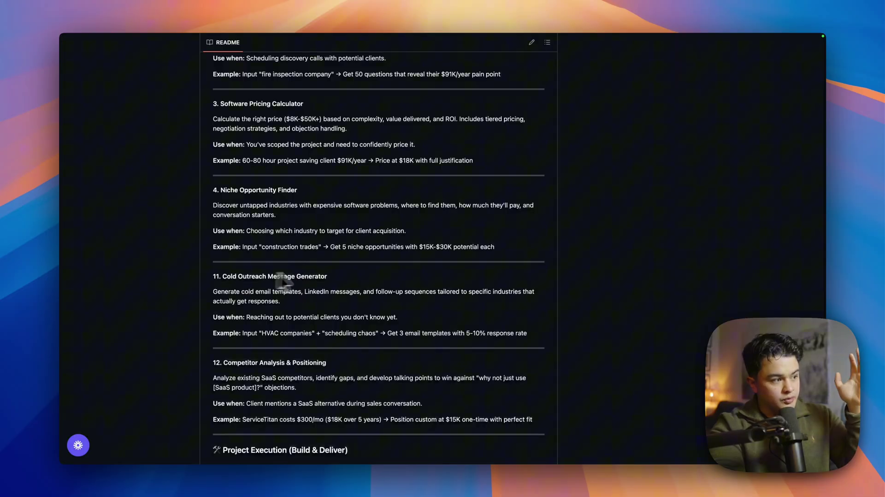
scroll(276, 273, up, 1)
scroll(295, 276, up, 1)
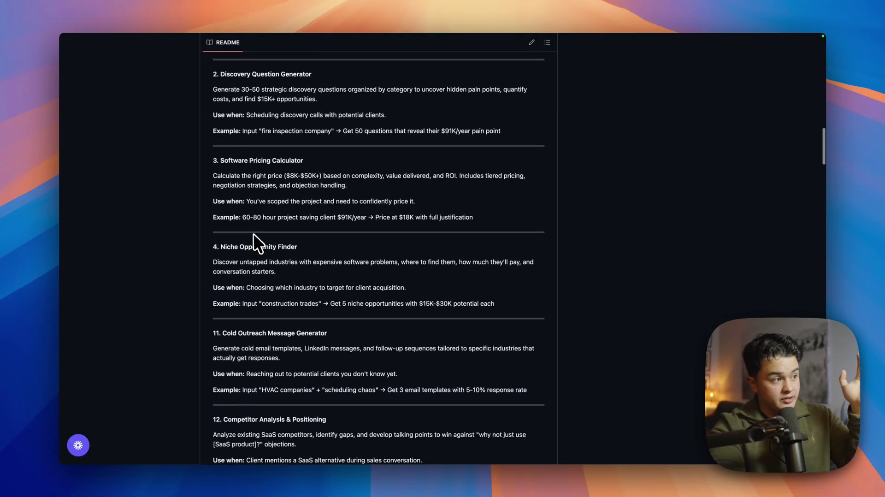
scroll(257, 240, up, 2)
scroll(302, 227, up, 1)
scroll(304, 219, up, 1)
scroll(300, 153, up, 1)
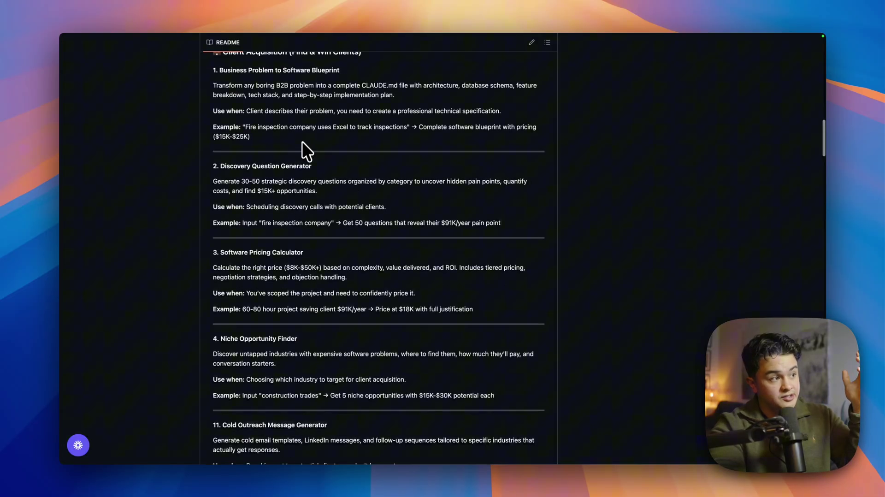
scroll(303, 138, up, 1)
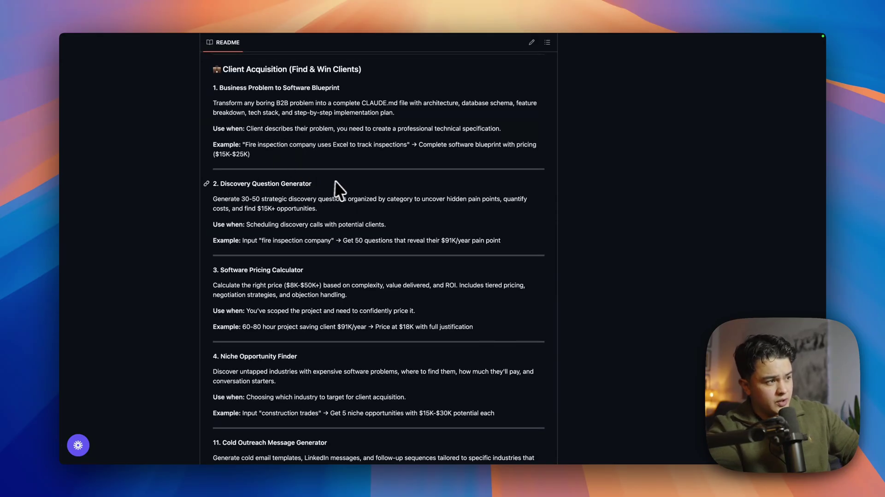
scroll(348, 181, down, 1)
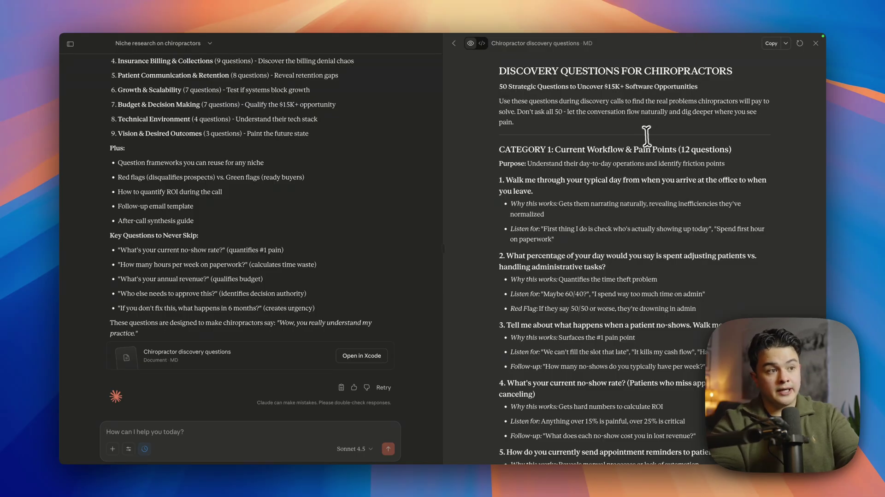
Step: Review the 70-question, nine-category chiropractor discovery document and its usage guide
scroll(643, 138, down, 2)
scroll(643, 138, down, 1)
scroll(643, 138, down, 1)
scroll(643, 138, up, 1)
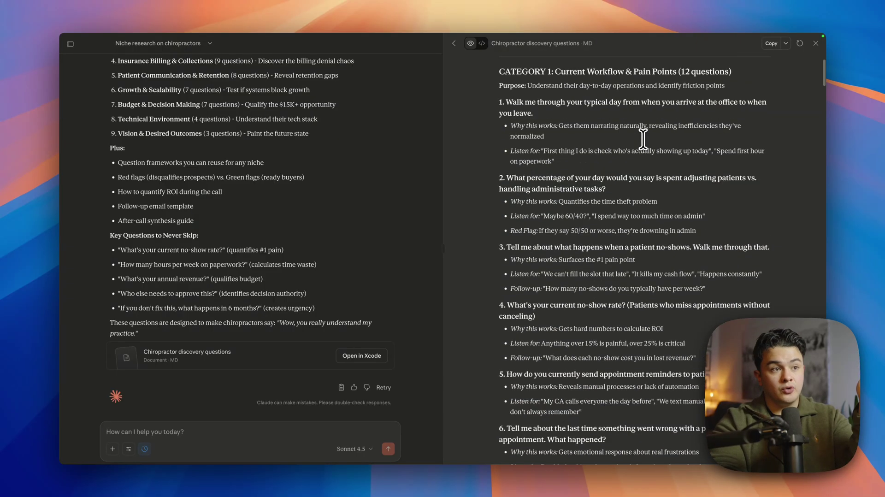
scroll(572, 147, down, 1)
scroll(571, 152, down, 3)
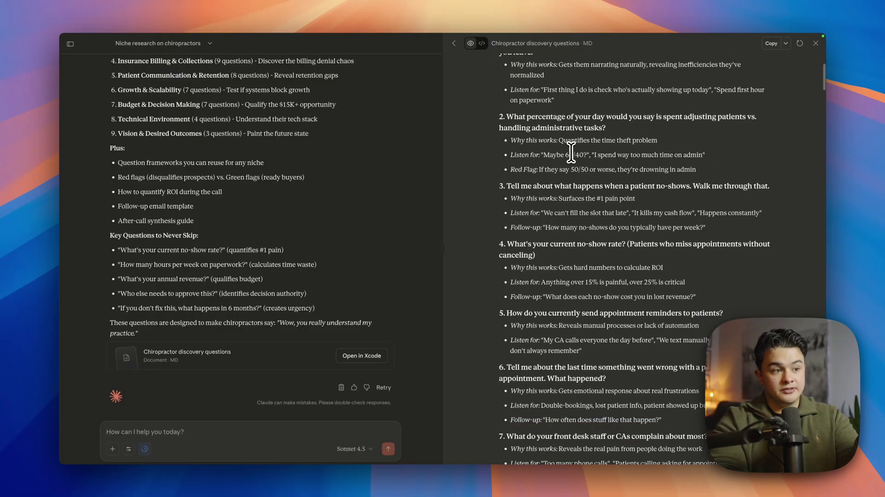
scroll(571, 152, down, 1)
scroll(571, 152, down, 1)
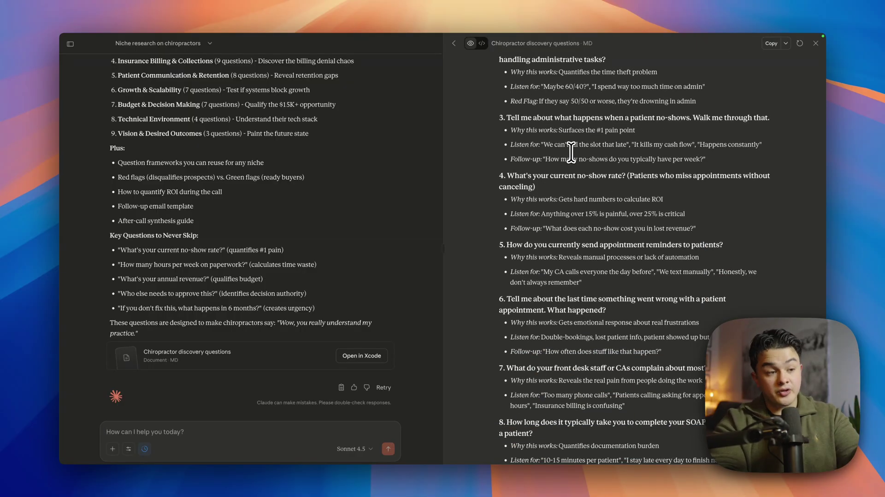
scroll(570, 152, down, 2)
scroll(570, 152, down, 2)
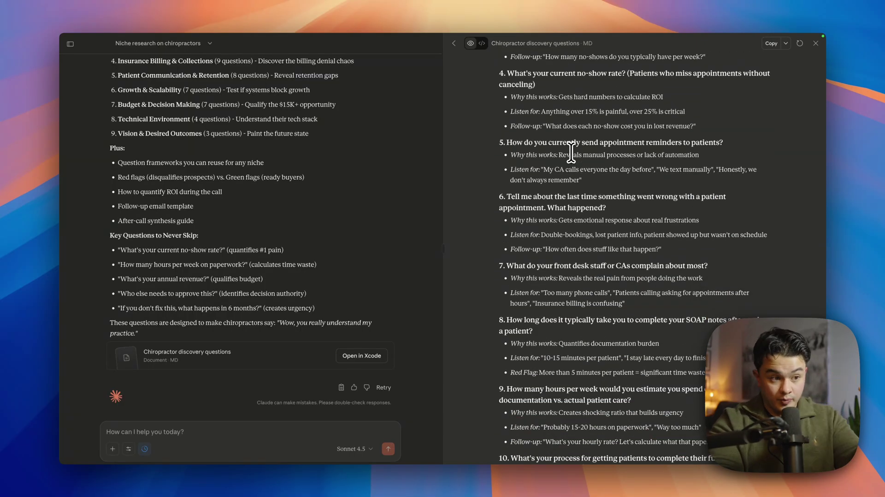
scroll(571, 152, down, 2)
scroll(570, 152, down, 1)
scroll(570, 152, down, 1)
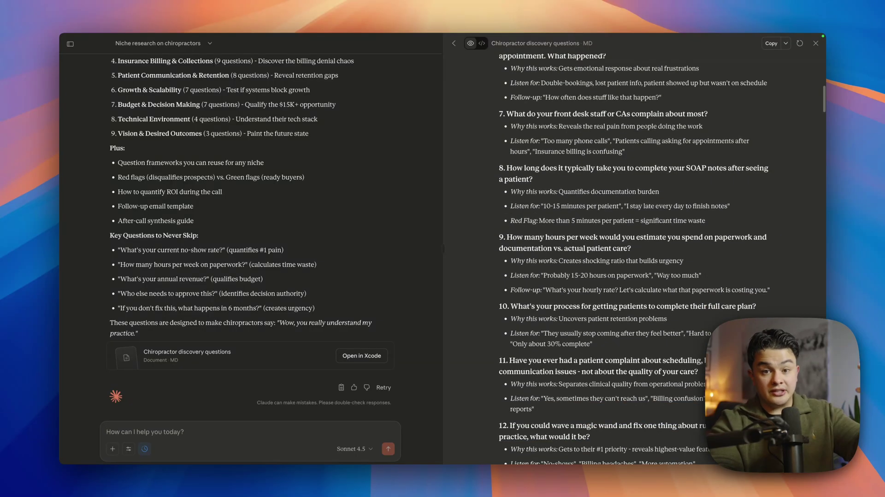
scroll(571, 152, down, 2)
scroll(571, 152, down, 3)
scroll(570, 152, down, 3)
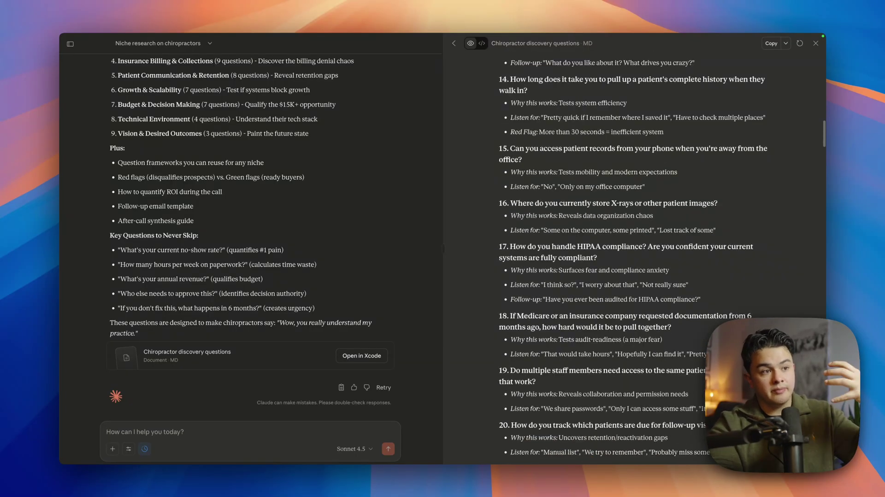
scroll(570, 152, down, 4)
scroll(570, 152, down, 5)
scroll(571, 152, down, 5)
scroll(571, 152, down, 5)
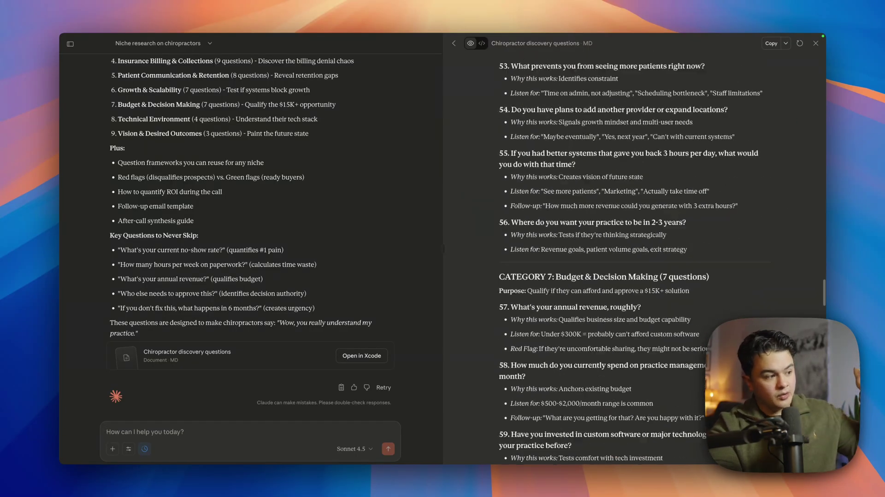
scroll(570, 152, down, 5)
scroll(570, 152, down, 5)
scroll(310, 175, up, 3)
scroll(310, 169, up, 3)
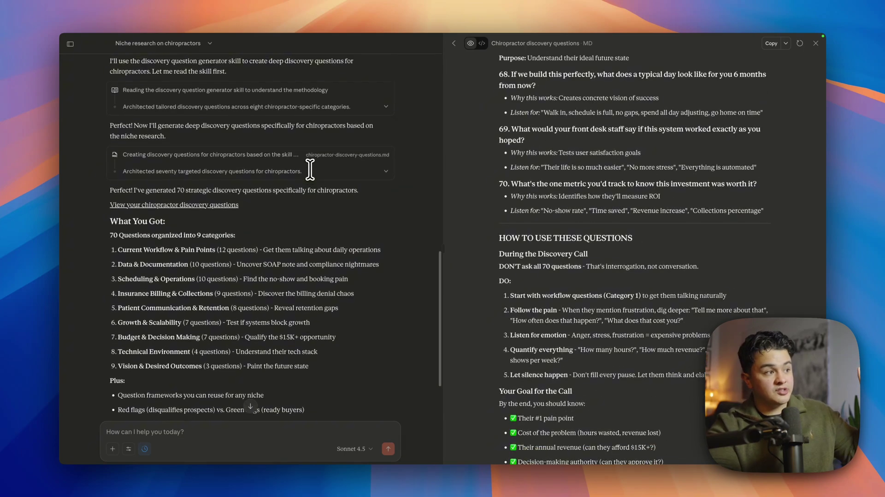
scroll(310, 170, up, 1)
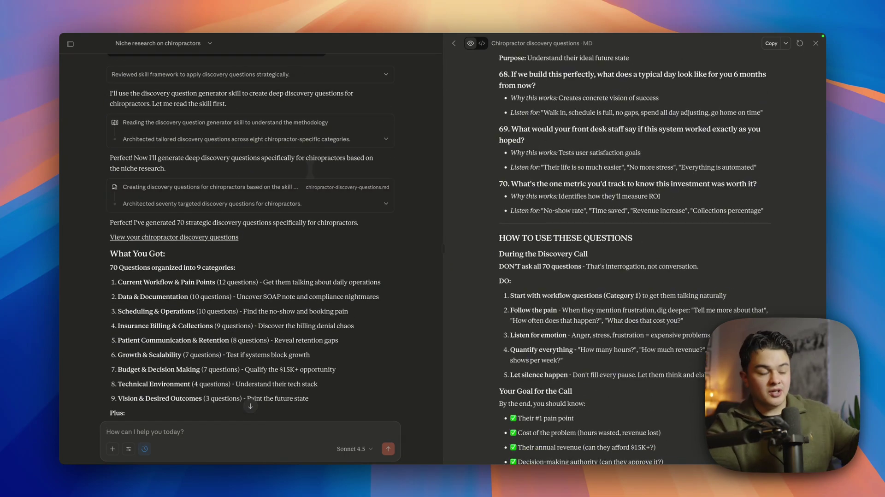
scroll(250, 230, down, 2)
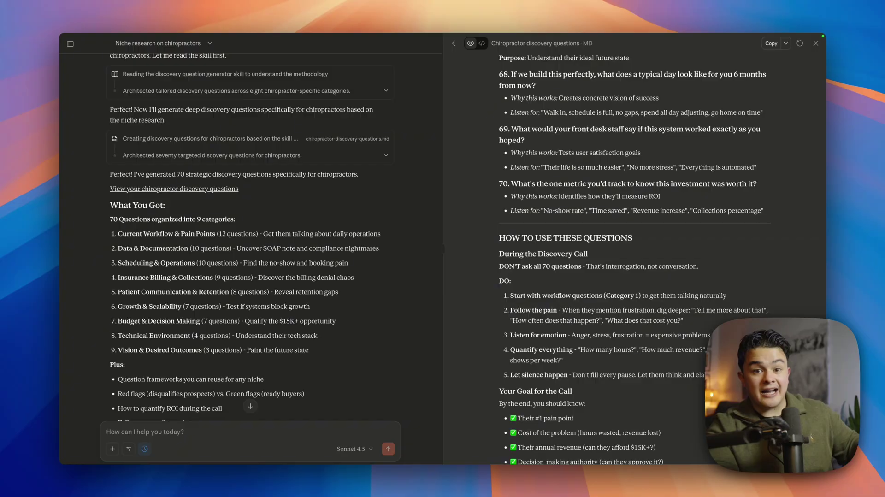
scroll(275, 230, down, 3)
scroll(275, 230, down, 2)
scroll(275, 231, down, 5)
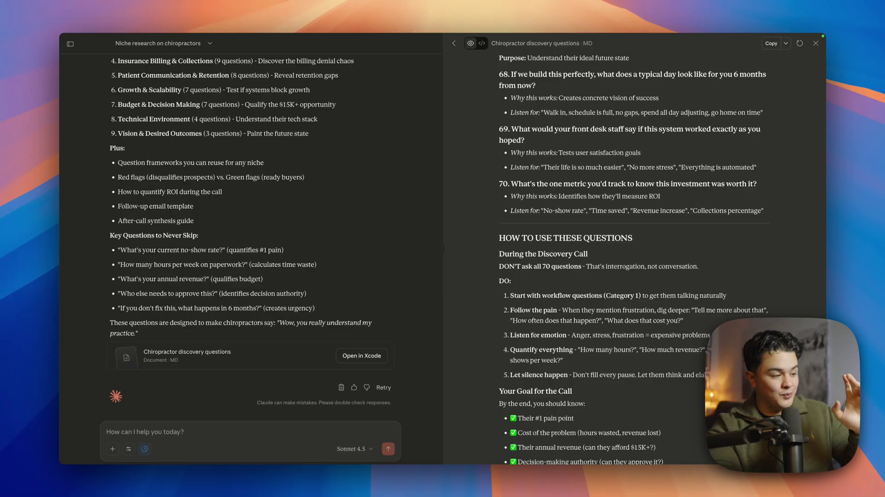
scroll(300, 263, up, 5)
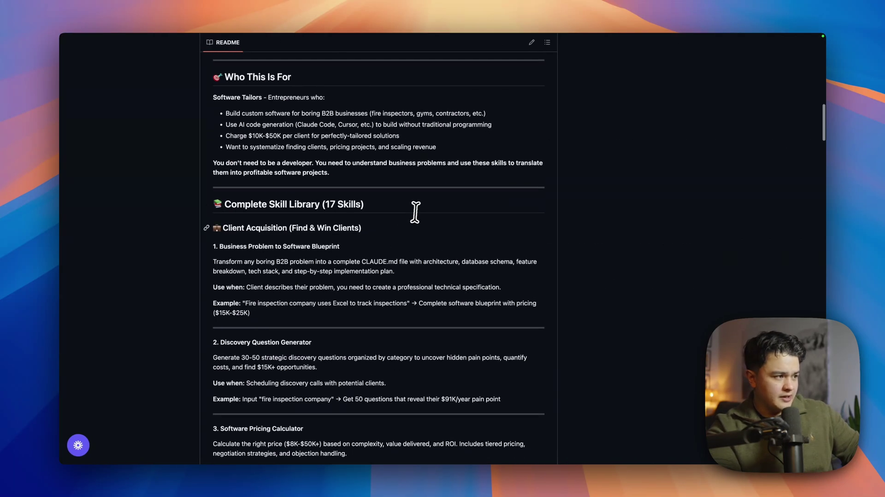
Step: Highlight the 'Business Problem to Software Blueprint' skill name in the library, then deselect it
scroll(416, 211, down, 5)
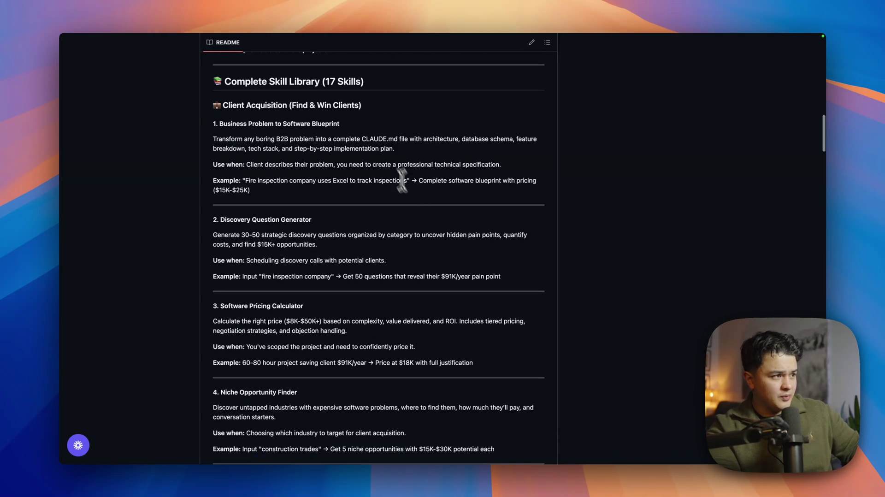
scroll(400, 154, up, 1)
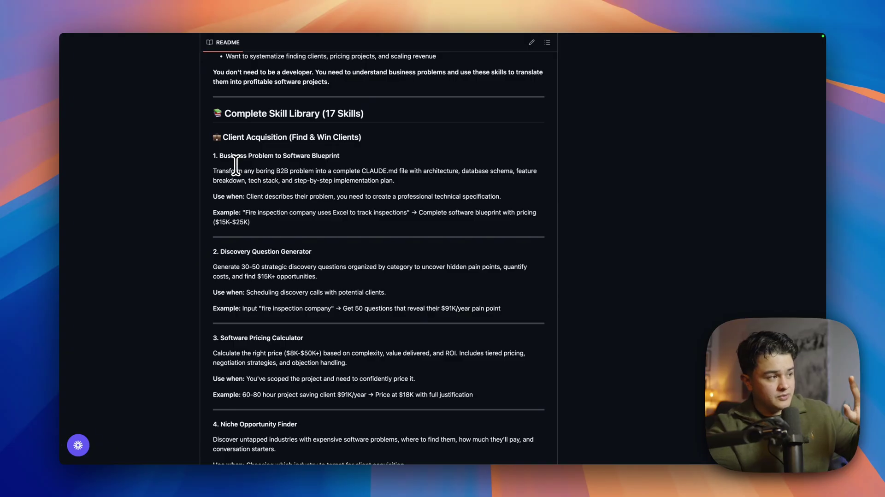
drag(221, 156, 340, 155)
click(338, 156)
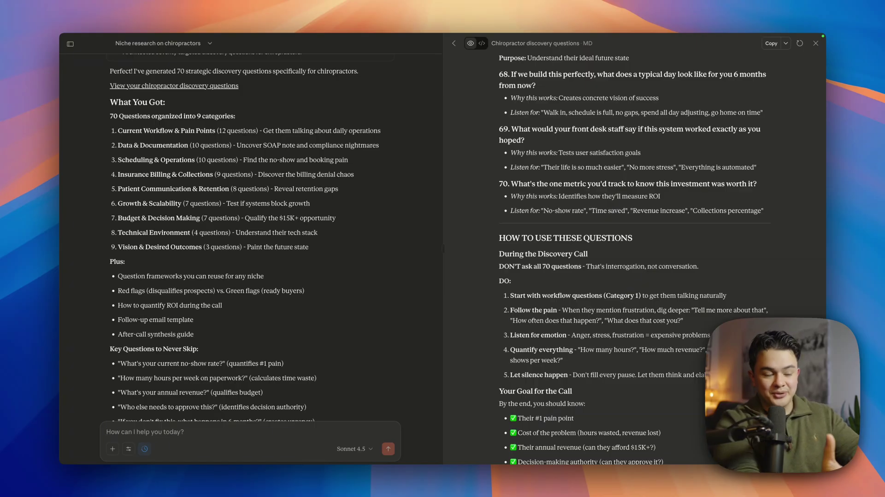
Step: Open the Chiropractor Niche Research Report artifact from the chat
scroll(328, 149, up, 5)
scroll(330, 149, up, 5)
scroll(329, 149, up, 3)
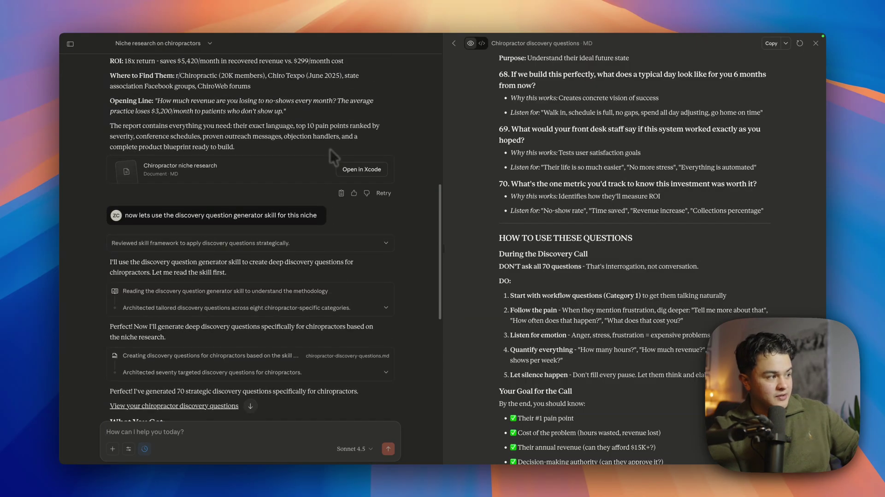
scroll(341, 166, up, 1)
click(357, 193)
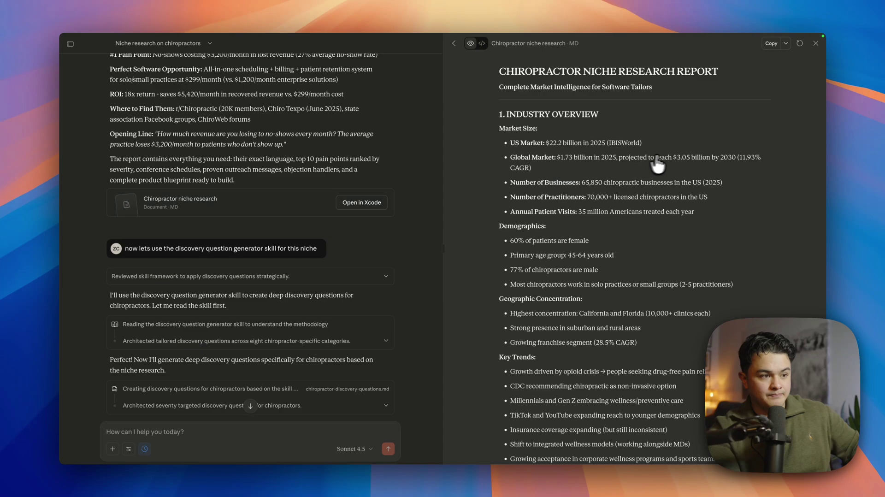
Step: Scroll through the report to locate its top 10 chiropractor pain points
scroll(671, 162, down, 10)
scroll(672, 163, down, 2)
scroll(670, 162, down, 4)
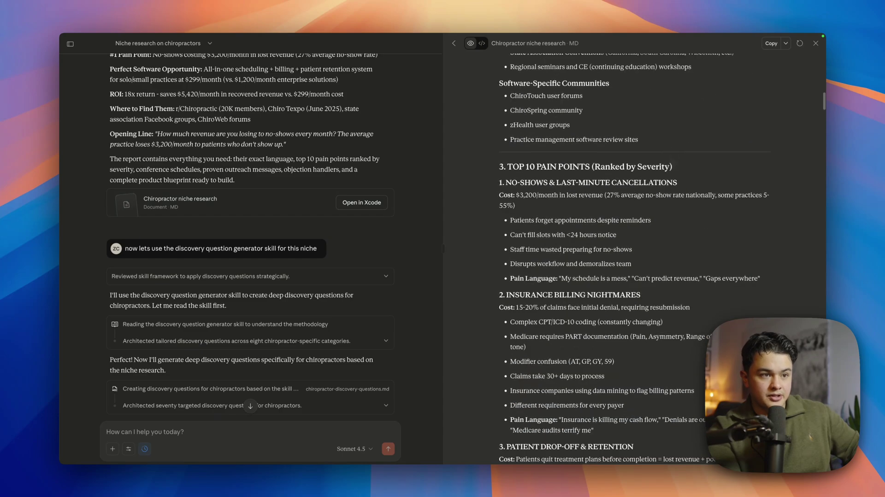
scroll(635, 110, up, 1)
scroll(634, 109, up, 4)
scroll(634, 109, up, 5)
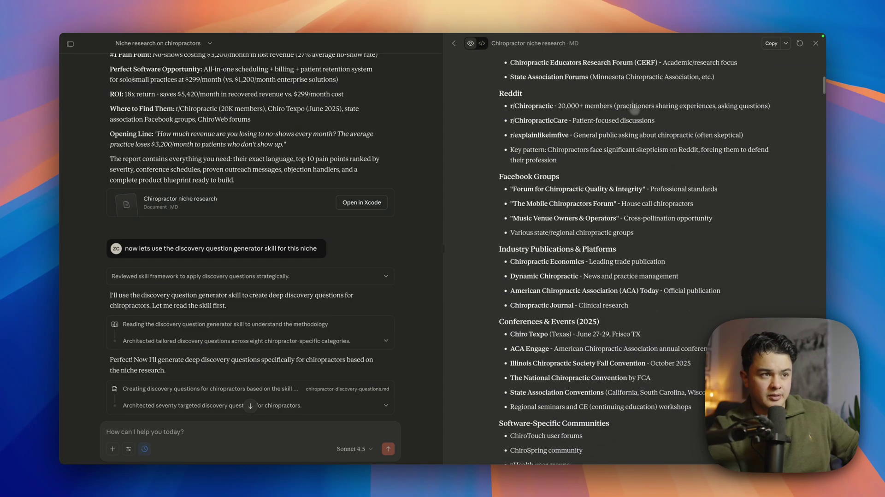
scroll(633, 109, down, 9)
scroll(633, 109, down, 12)
scroll(633, 109, down, 9)
scroll(634, 108, down, 5)
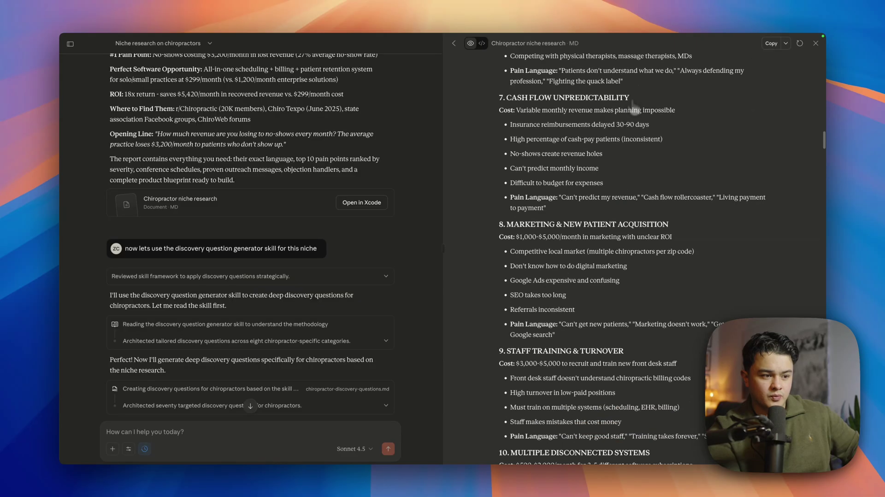
scroll(634, 109, down, 2)
scroll(634, 108, down, 2)
scroll(634, 109, down, 3)
scroll(634, 109, up, 10)
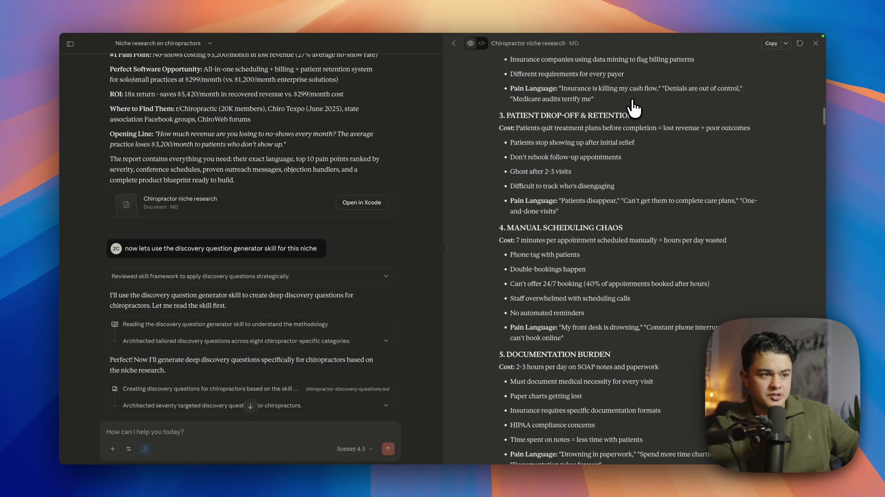
scroll(634, 108, up, 8)
scroll(634, 109, up, 2)
scroll(633, 108, up, 4)
scroll(494, 194, up, 1)
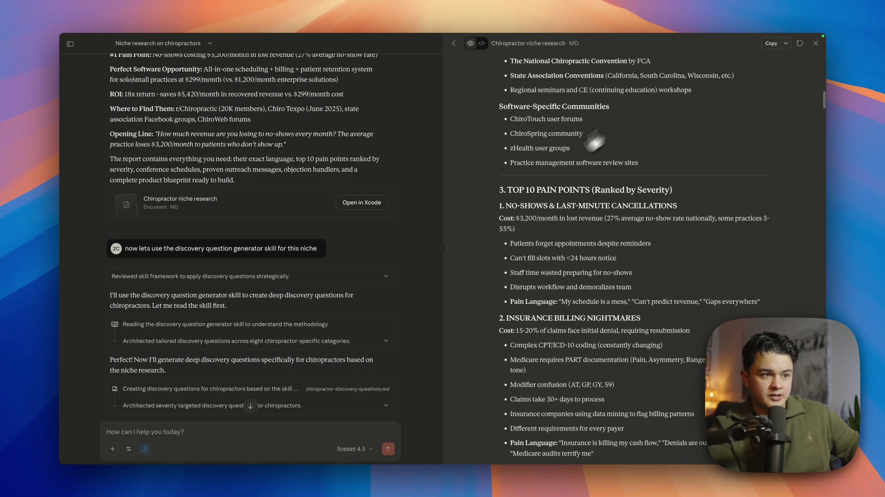
Step: Copy sections 3–10 into the chat and ask Claude to turn them into a software blueprint
drag(501, 192, 614, 464)
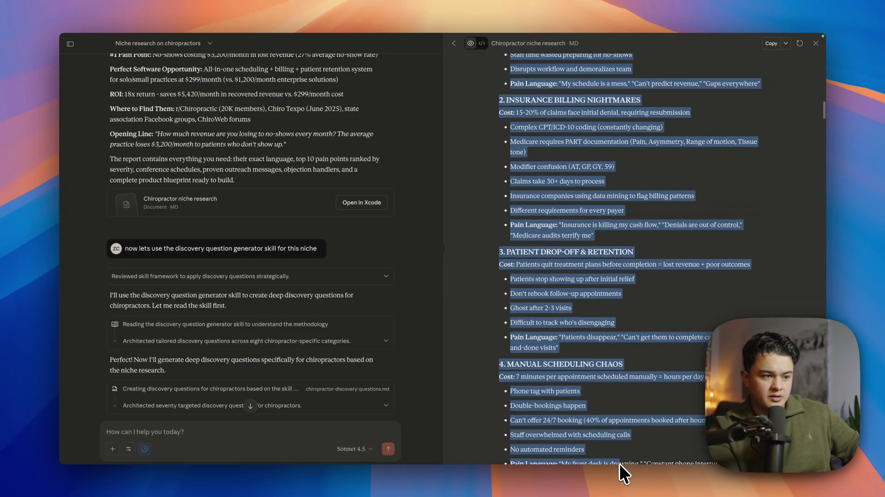
drag(613, 464, 632, 463)
key(cmd+c)
key(cmd+v)
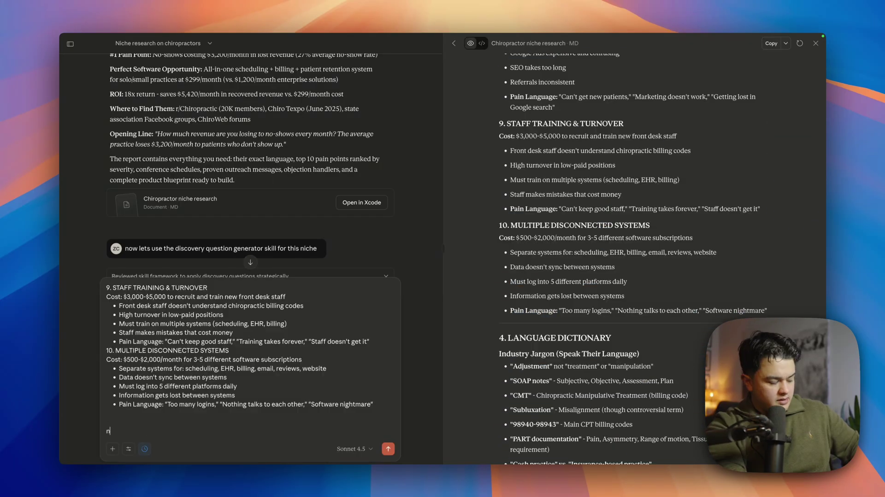
text(now lets use the business problem to software blueprint skill)
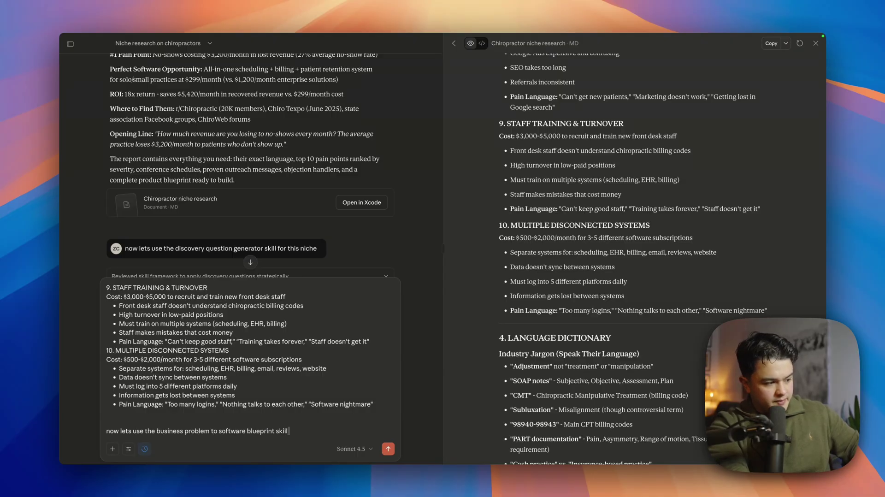
key(Return)
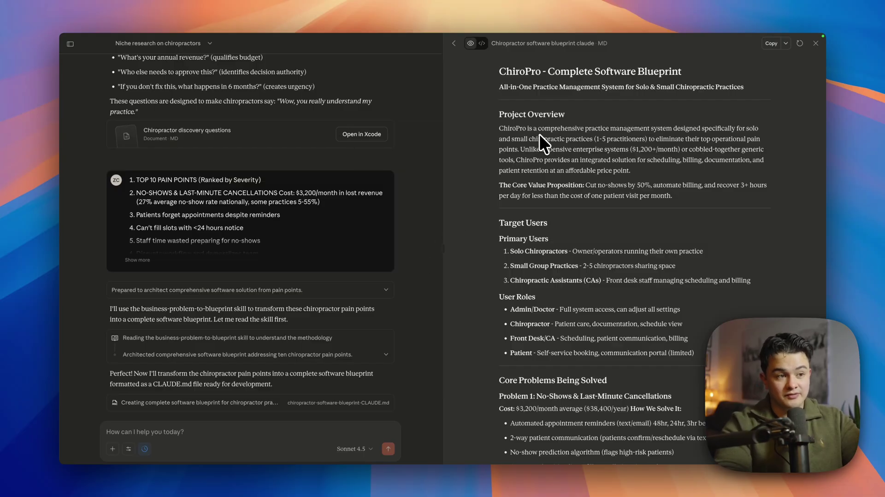
Step: Read the ChiroPro blueprint from Project Overview through Phase 3 features to the implementation plan
scroll(555, 187, down, 10)
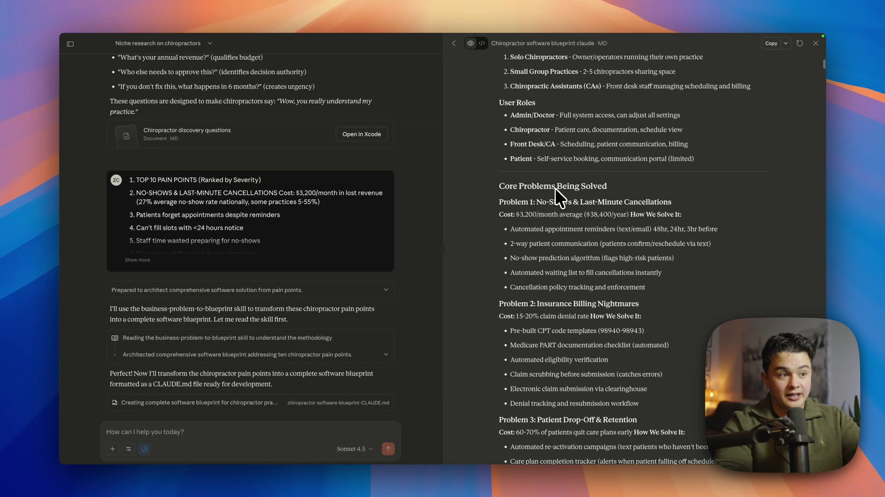
scroll(534, 175, down, 6)
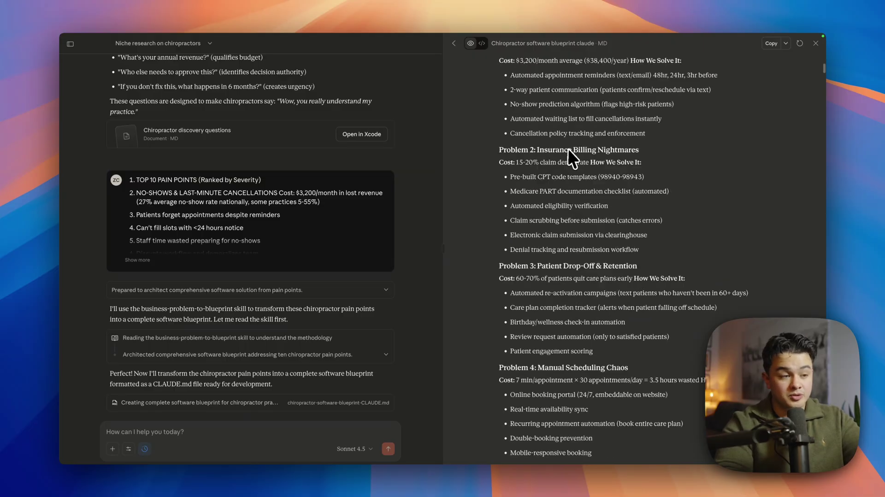
scroll(567, 149, down, 8)
scroll(568, 149, down, 14)
scroll(659, 258, down, 10)
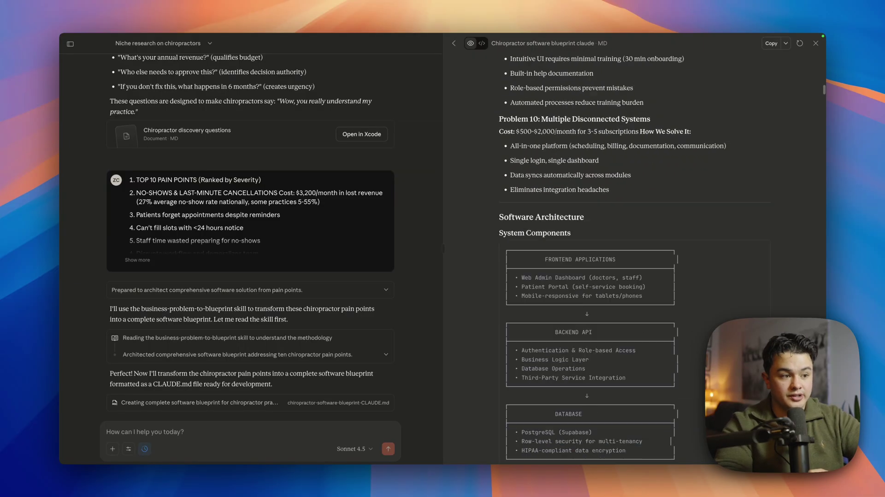
scroll(658, 258, down, 3)
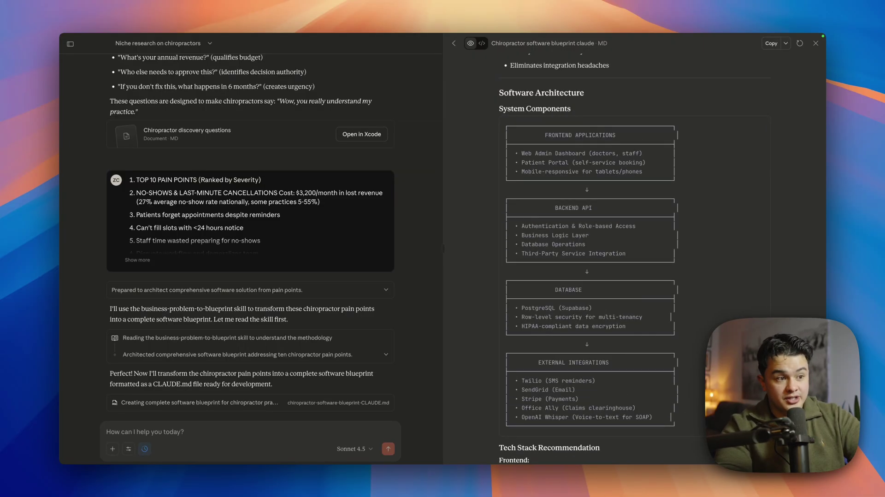
scroll(634, 249, down, 9)
scroll(634, 249, down, 2)
scroll(634, 249, down, 2)
scroll(633, 249, down, 15)
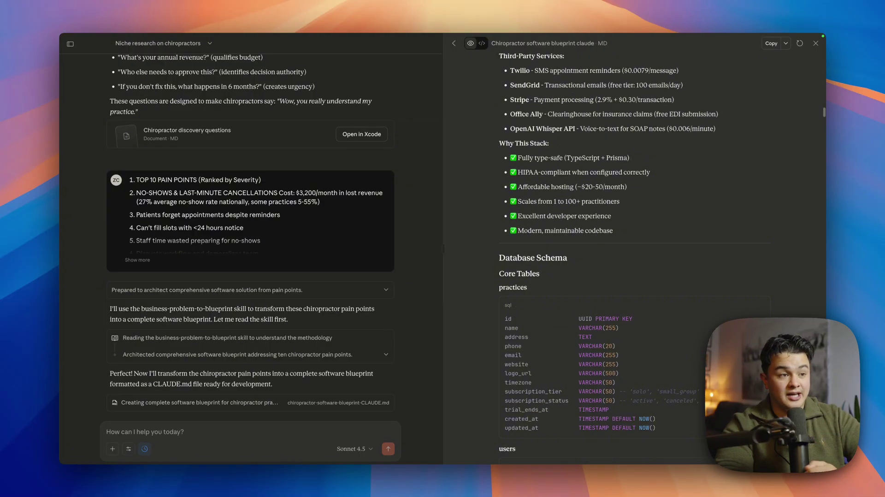
scroll(569, 148, down, 3)
scroll(568, 148, down, 2)
scroll(576, 160, down, 5)
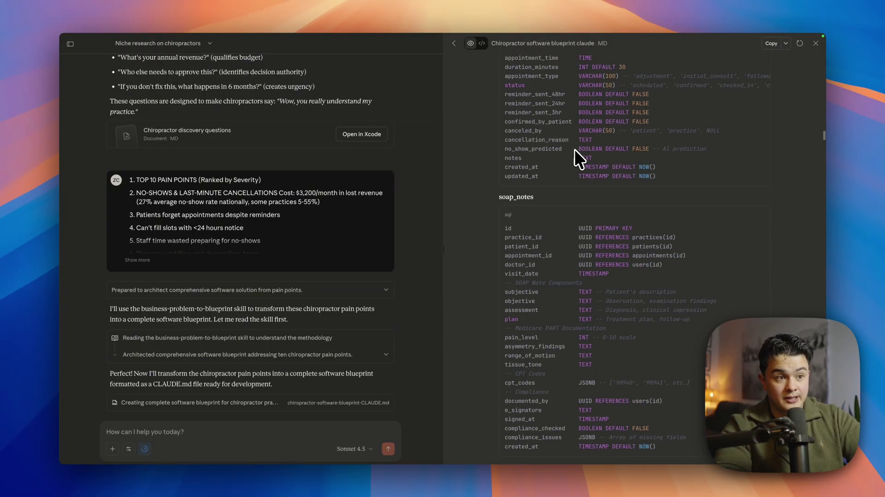
scroll(576, 159, down, 5)
scroll(576, 159, down, 5)
scroll(576, 160, down, 3)
scroll(575, 150, down, 10)
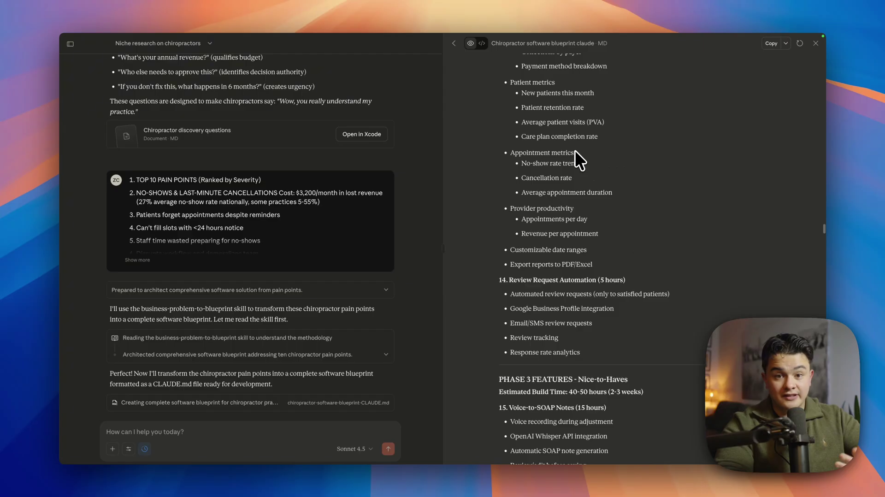
scroll(575, 149, down, 3)
scroll(574, 150, down, 5)
scroll(574, 150, down, 3)
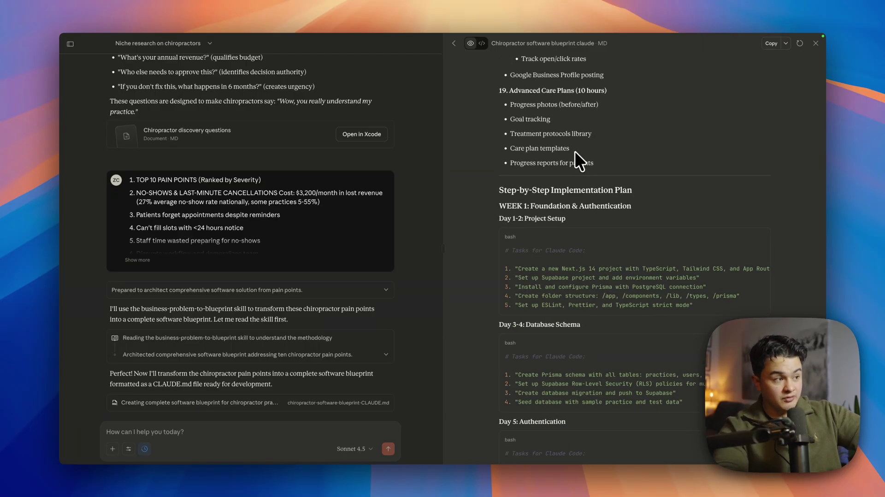
scroll(411, 152, up, 3)
scroll(401, 134, up, 10)
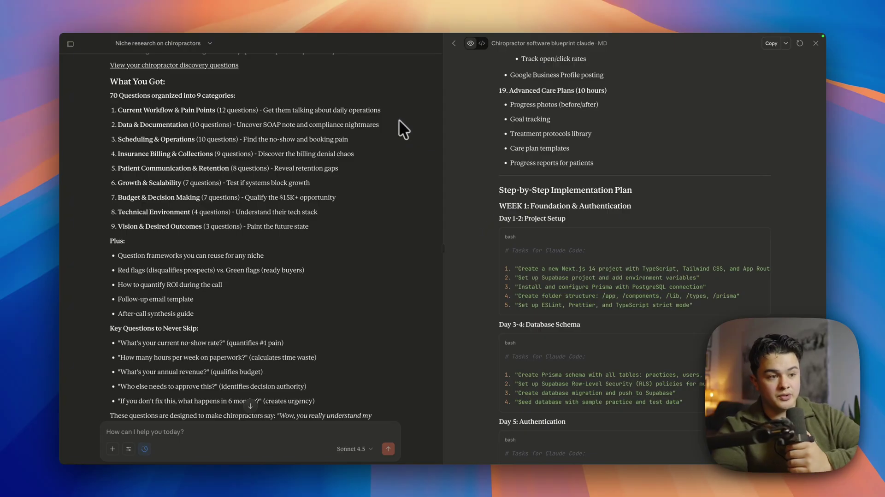
scroll(502, 141, down, 5)
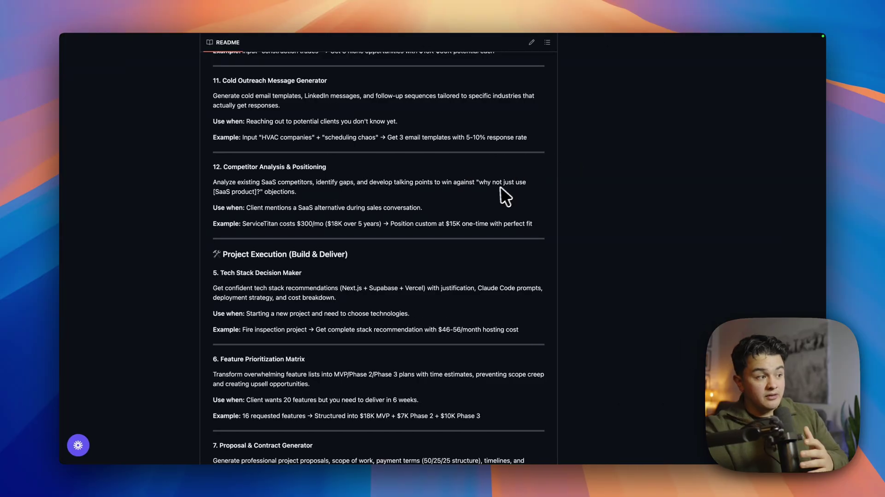
Step: Review the README's client acquisition skills down to the Proposal & Contract Generator
scroll(496, 189, up, 2)
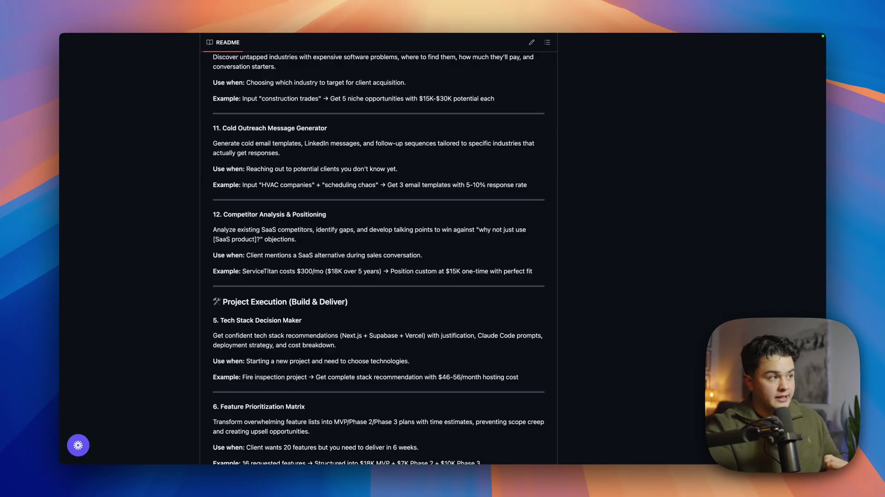
scroll(379, 258, up, 5)
scroll(379, 258, up, 2)
scroll(379, 258, up, 1)
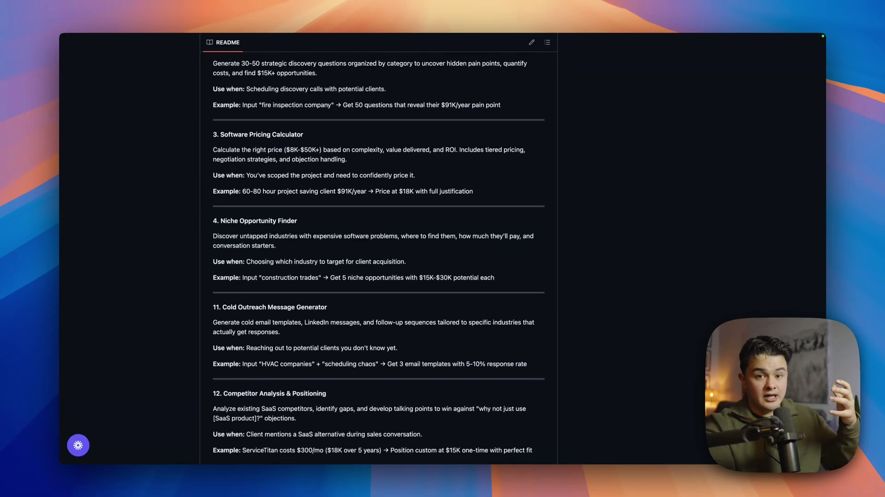
scroll(380, 258, up, 2)
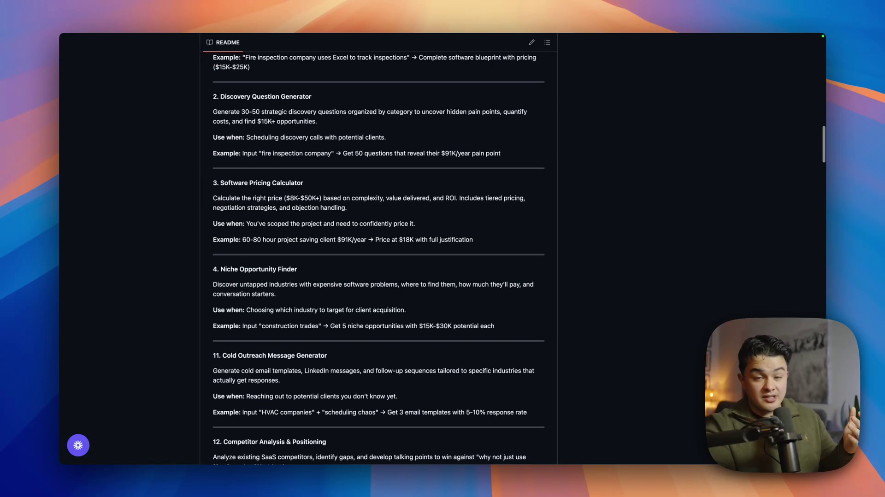
scroll(495, 187, up, 4)
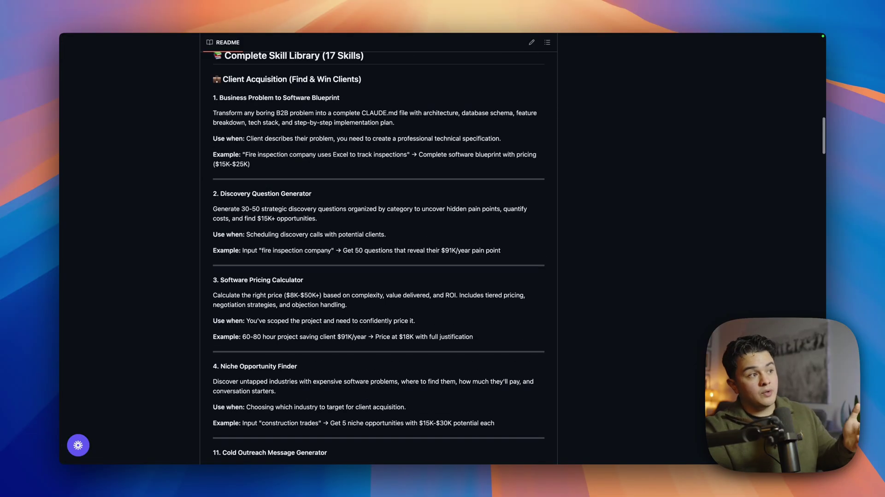
scroll(496, 187, up, 2)
scroll(496, 187, down, 1)
scroll(496, 187, down, 8)
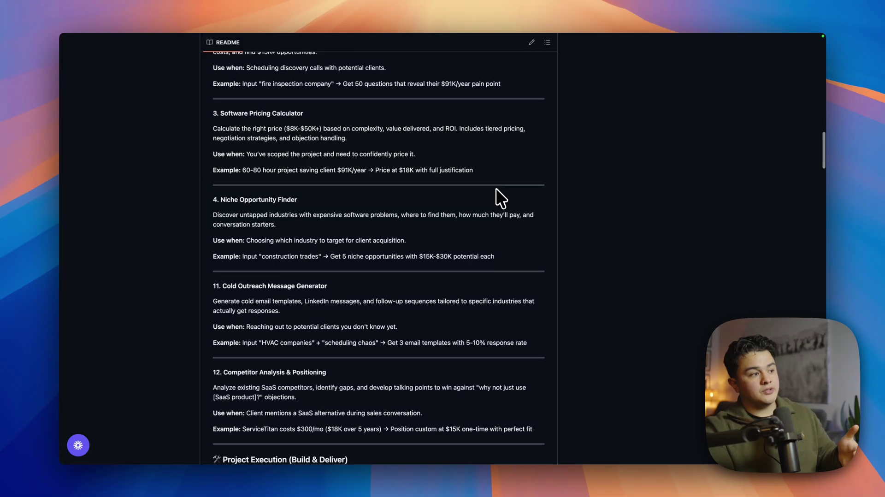
scroll(495, 187, down, 2)
scroll(495, 187, down, 1)
scroll(495, 187, down, 1)
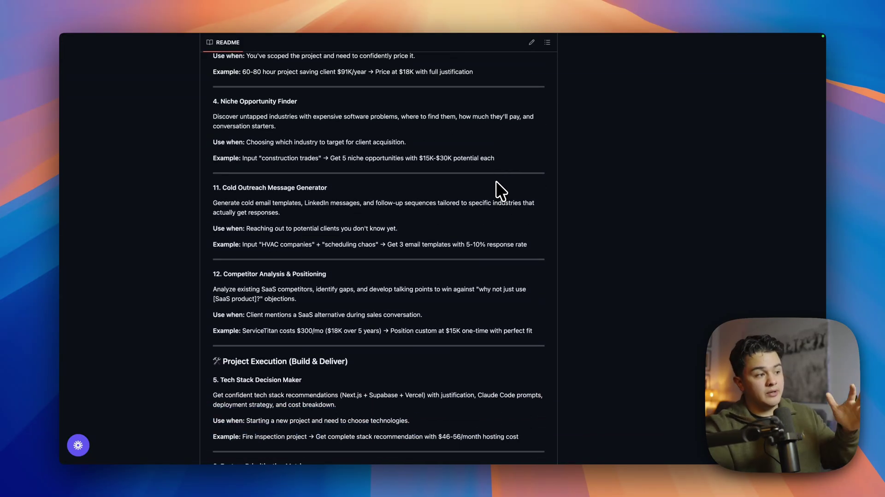
scroll(496, 181, down, 3)
scroll(496, 181, down, 3)
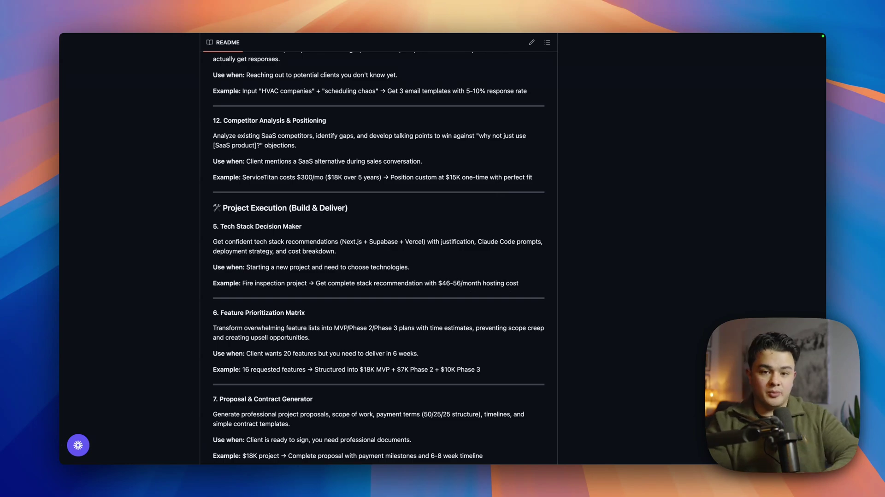